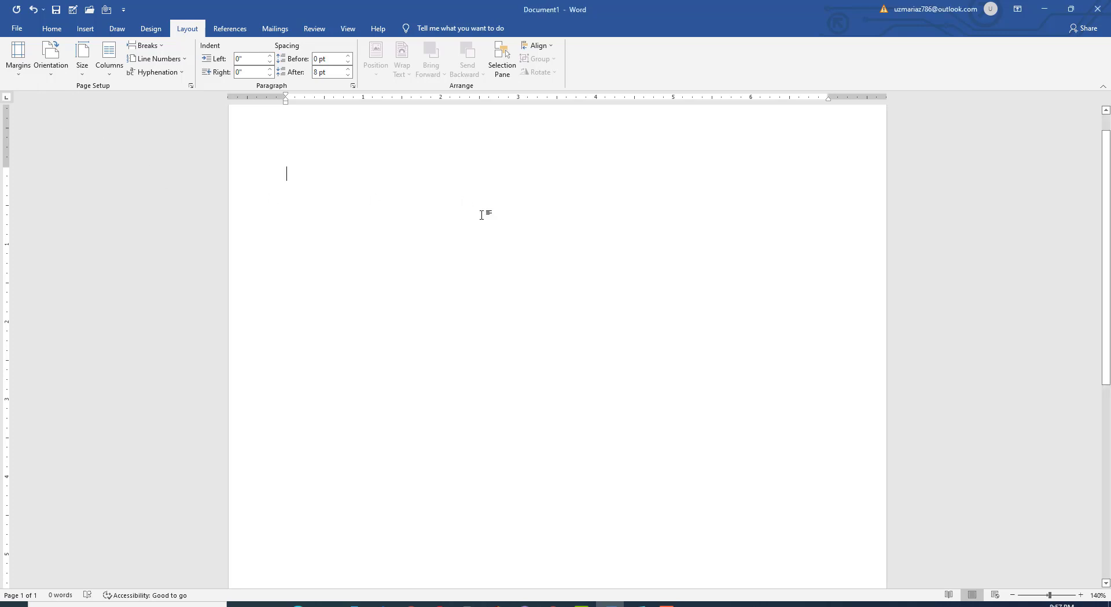
- Generate paragraphs of sample text at the start of the blank document with =rand()
text(=)
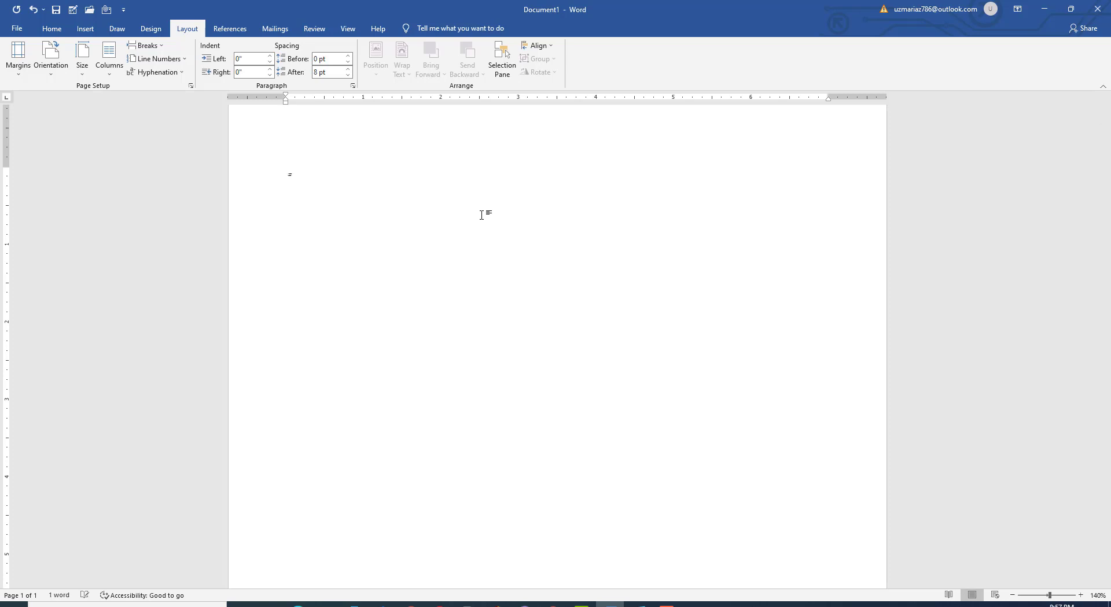
text(rand())
key(Return)
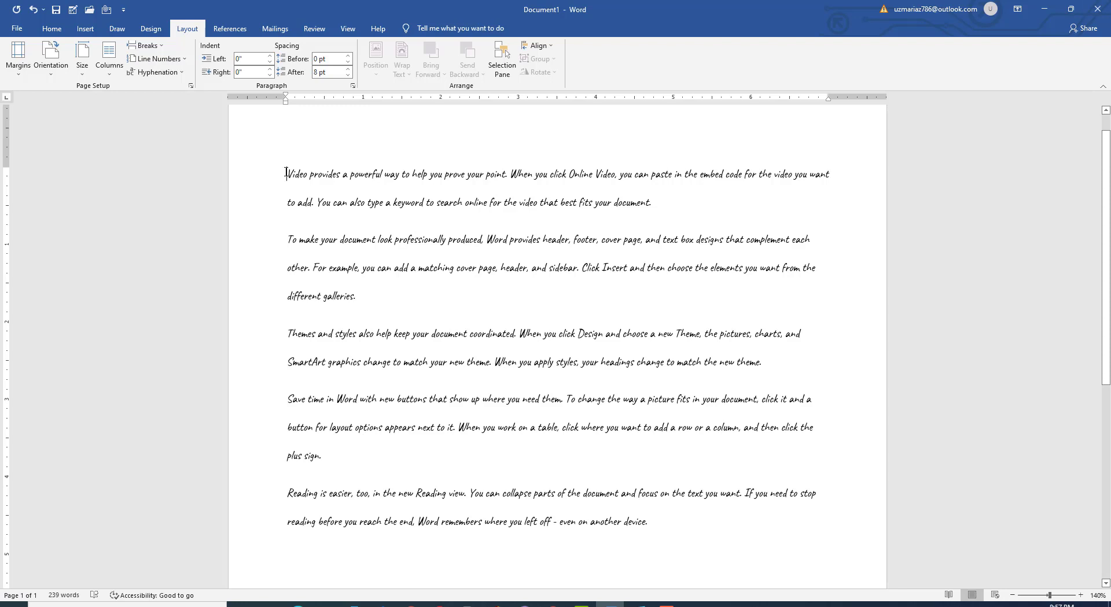
- Select the entire document text and make it bold and italic
key(ctrl+a)
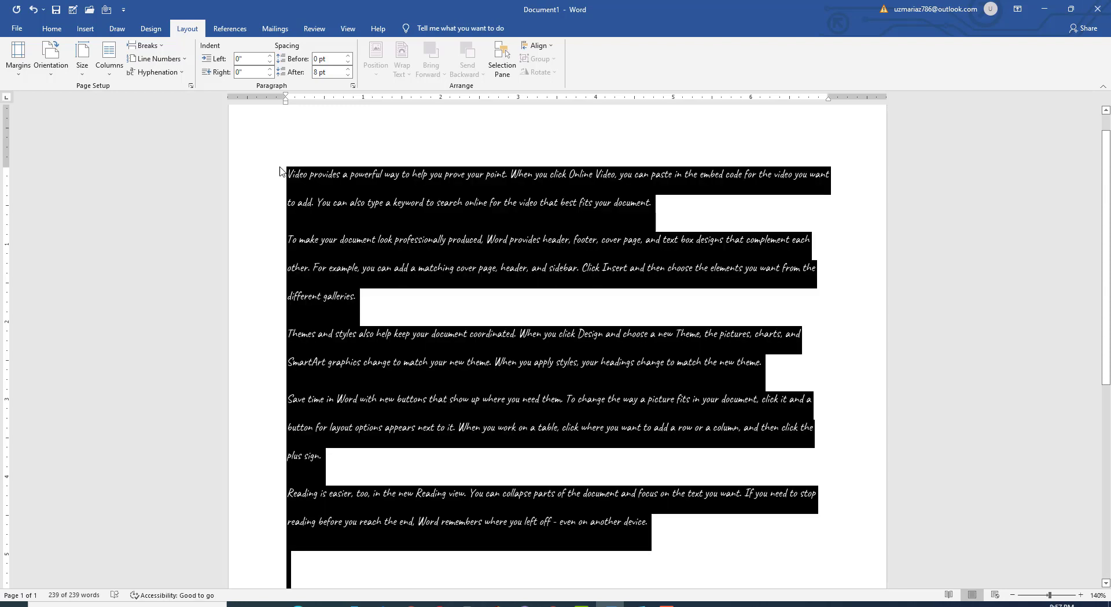
click(51, 28)
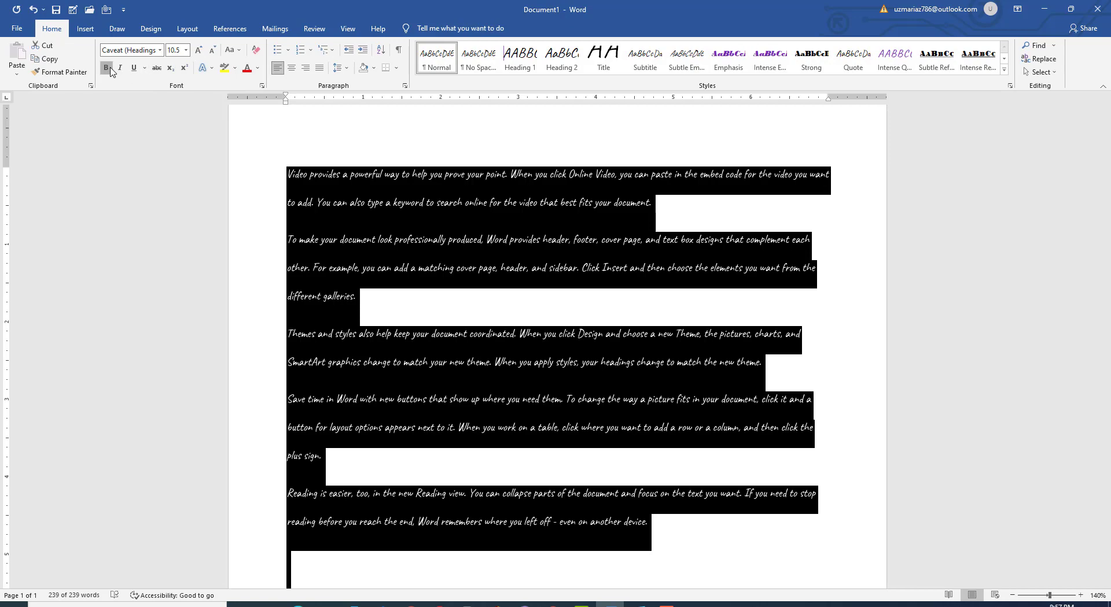
click(106, 67)
click(120, 68)
- Change the selected text's font to Times New Roman and increase its font size by one step
click(160, 50)
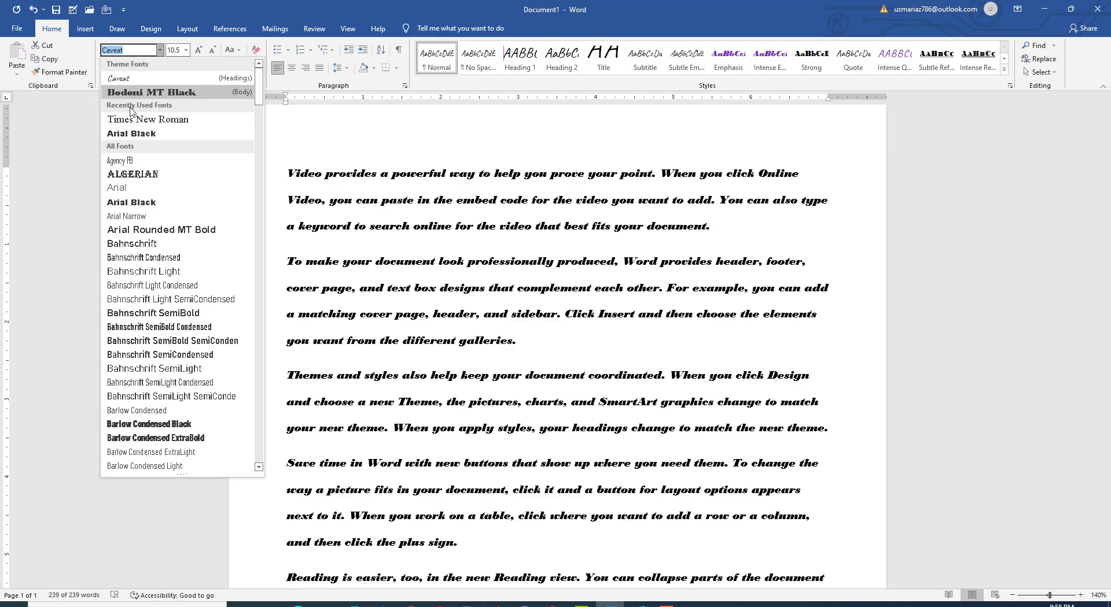
click(146, 119)
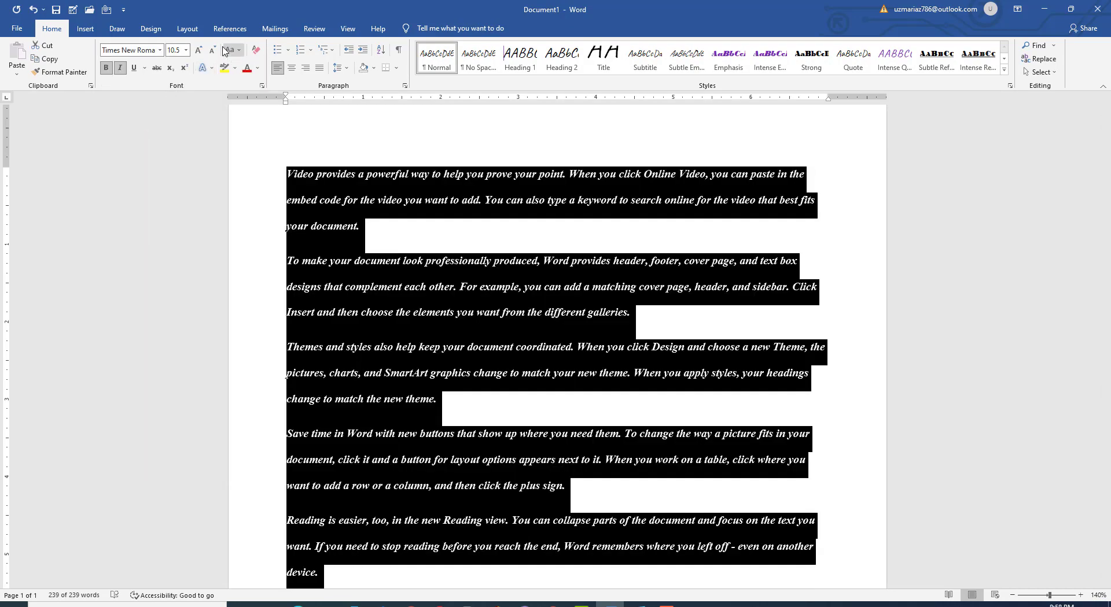
click(199, 49)
- Try the Moderate and then the Mirrored margin preset on the document
click(196, 35)
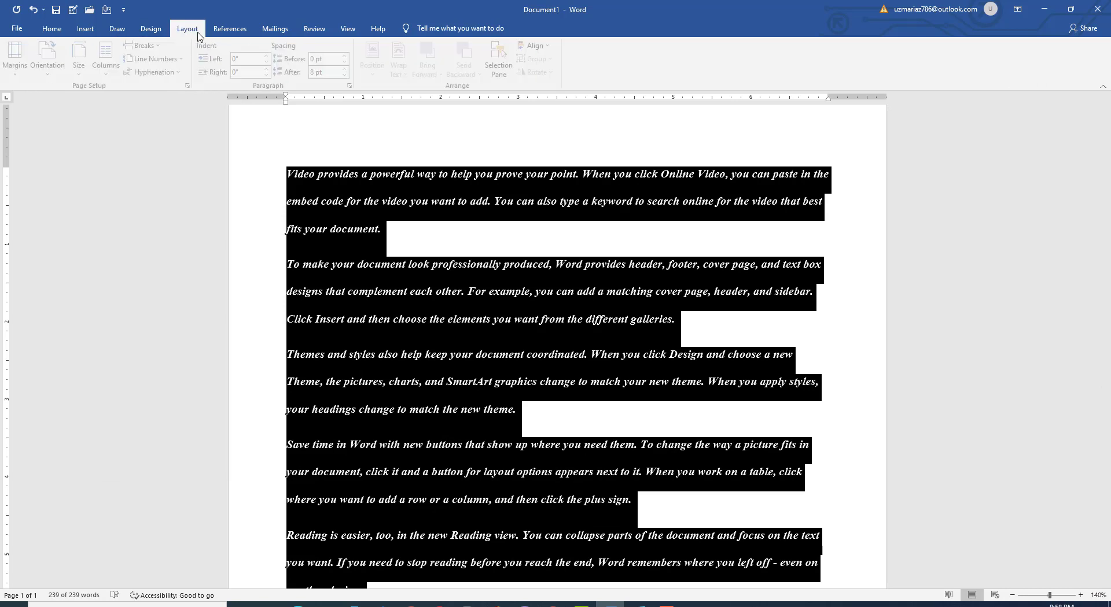
click(19, 58)
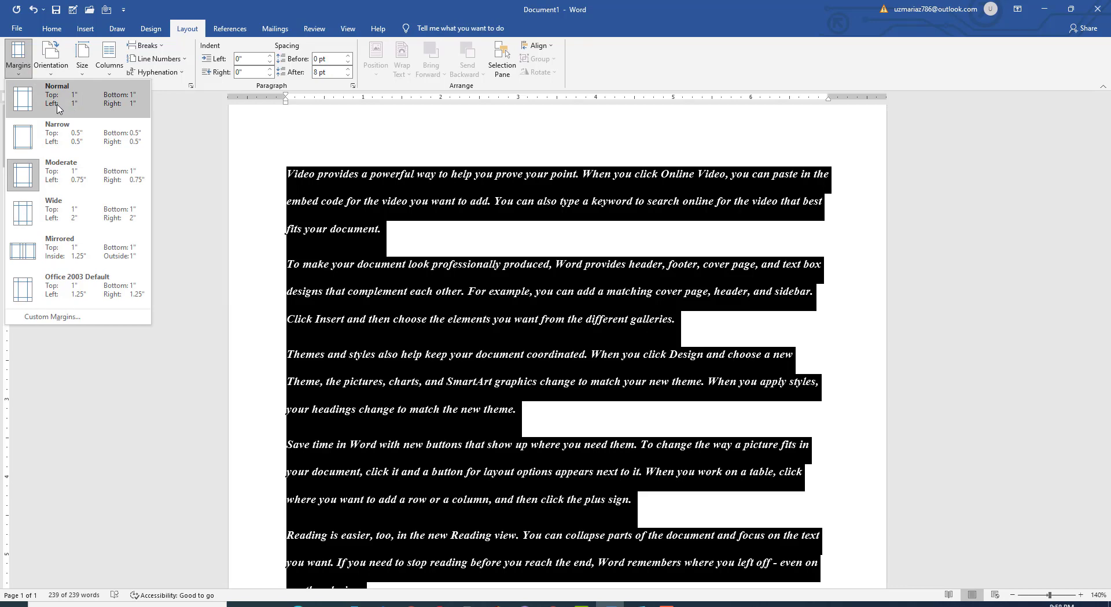
click(169, 307)
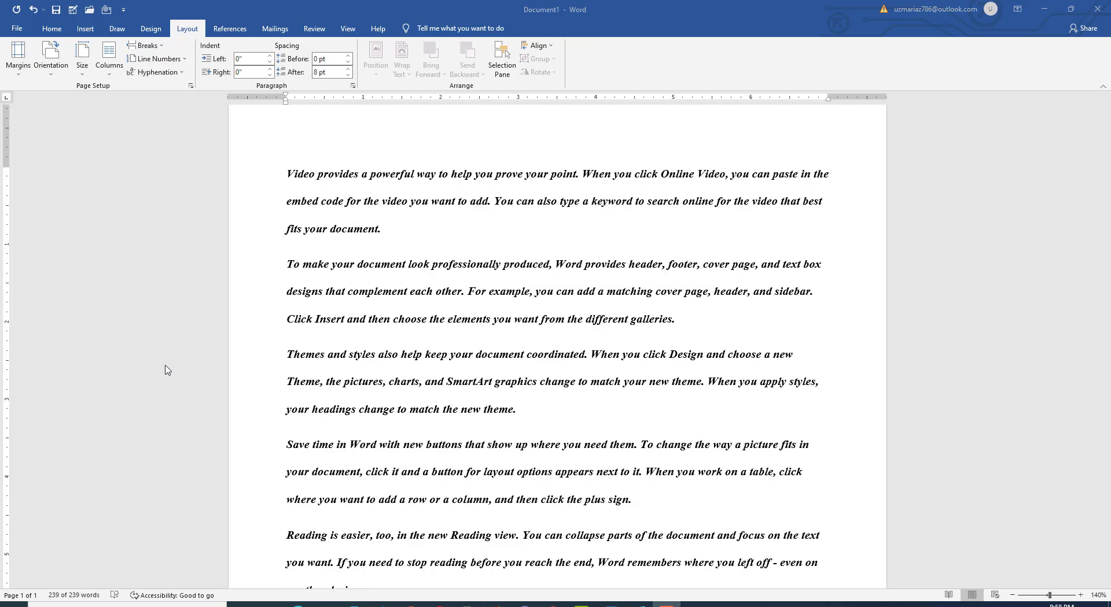
key(ctrl+a)
click(26, 60)
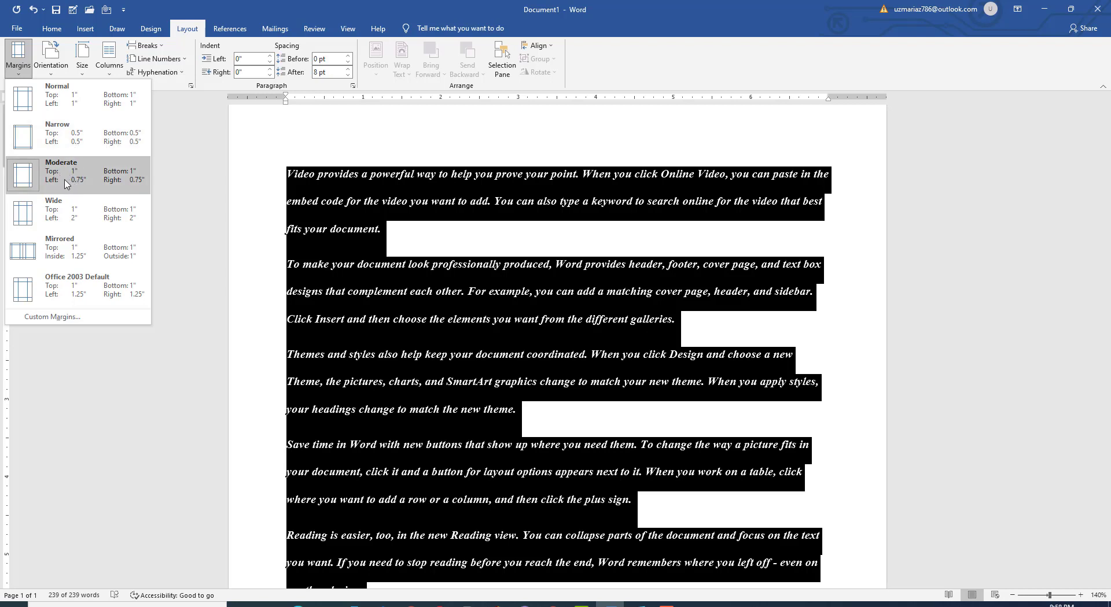
click(120, 185)
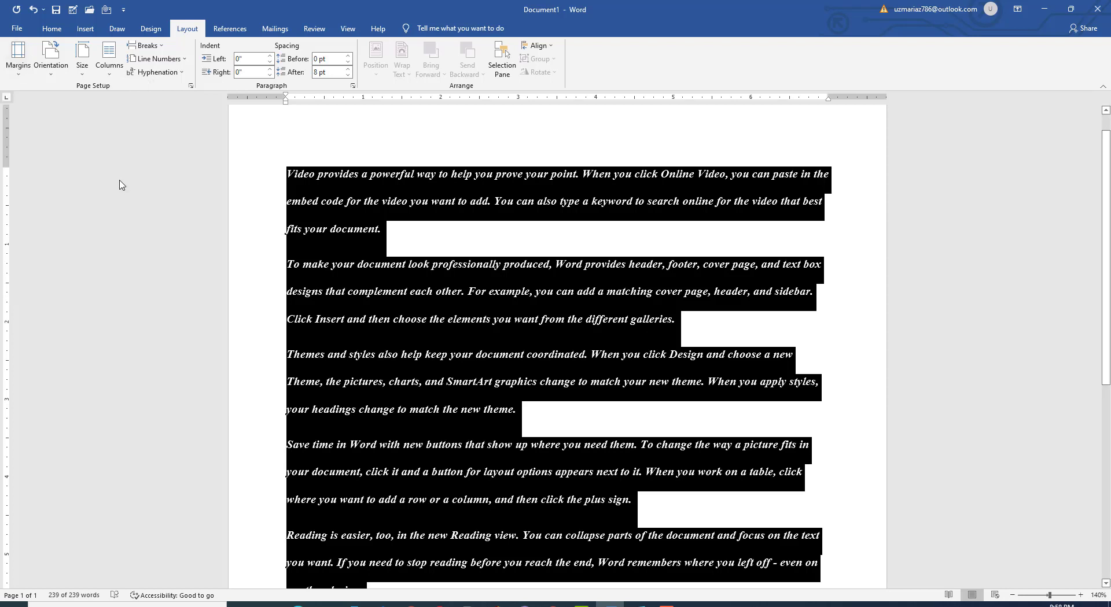
click(19, 65)
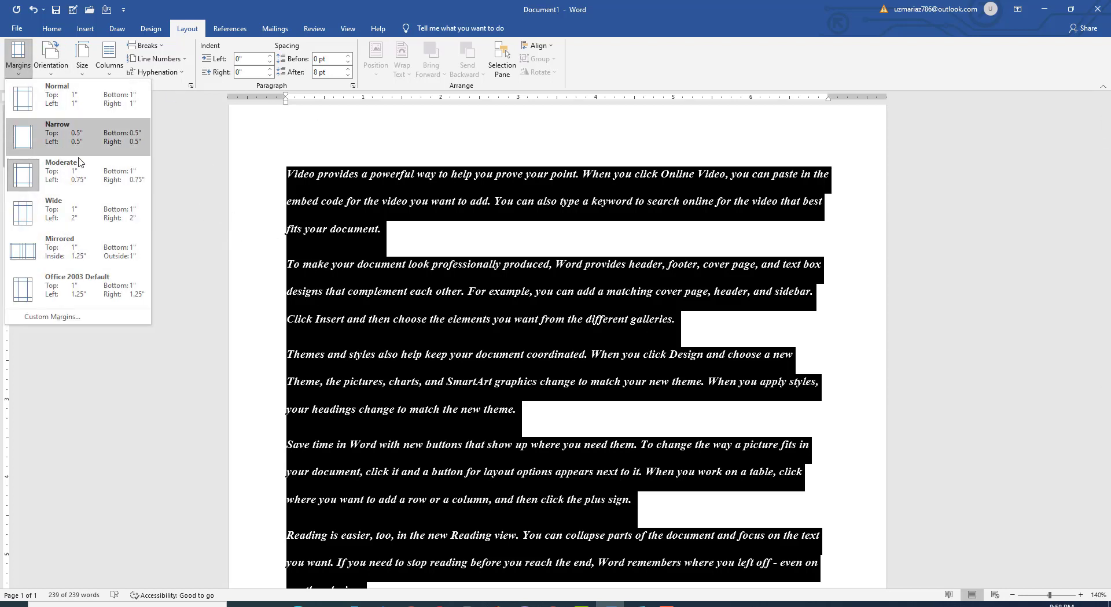
click(75, 263)
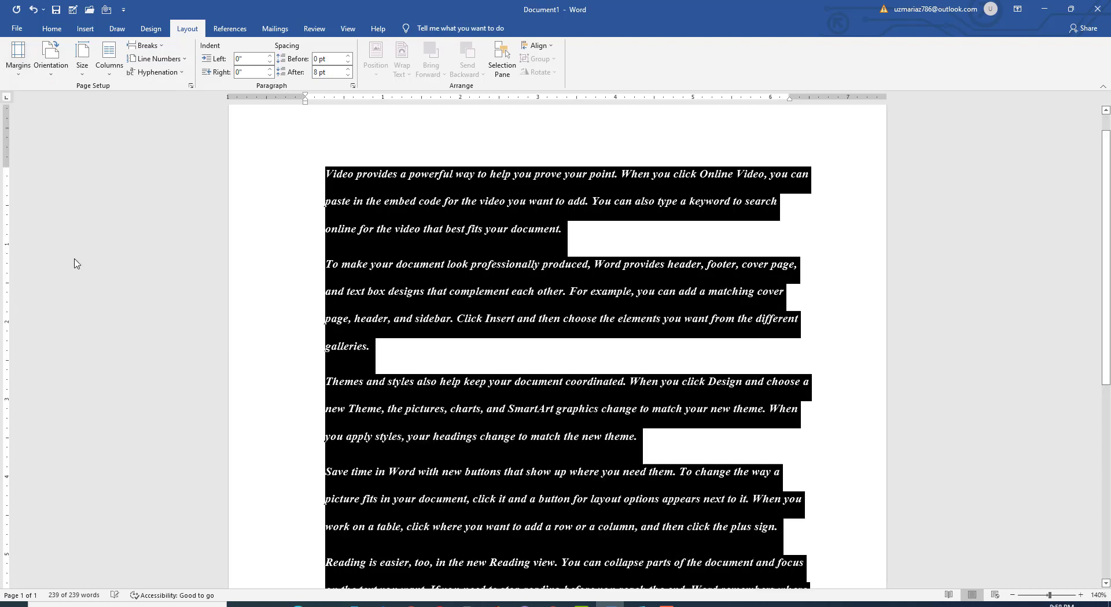
- Apply the Normal margin preset, 1" on all sides, and deselect the text
click(18, 56)
click(71, 107)
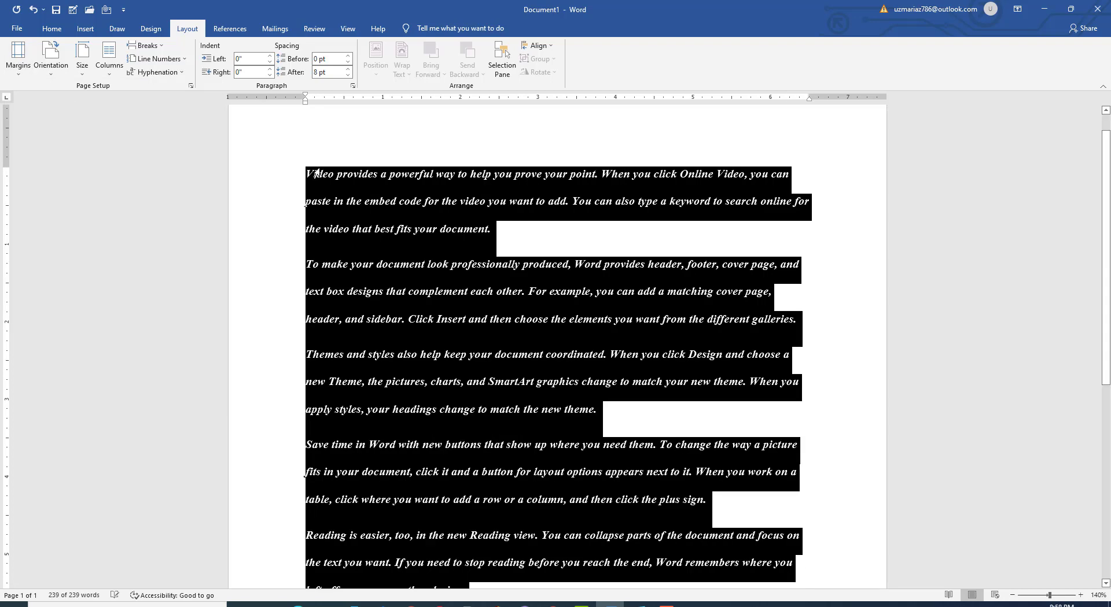
click(532, 242)
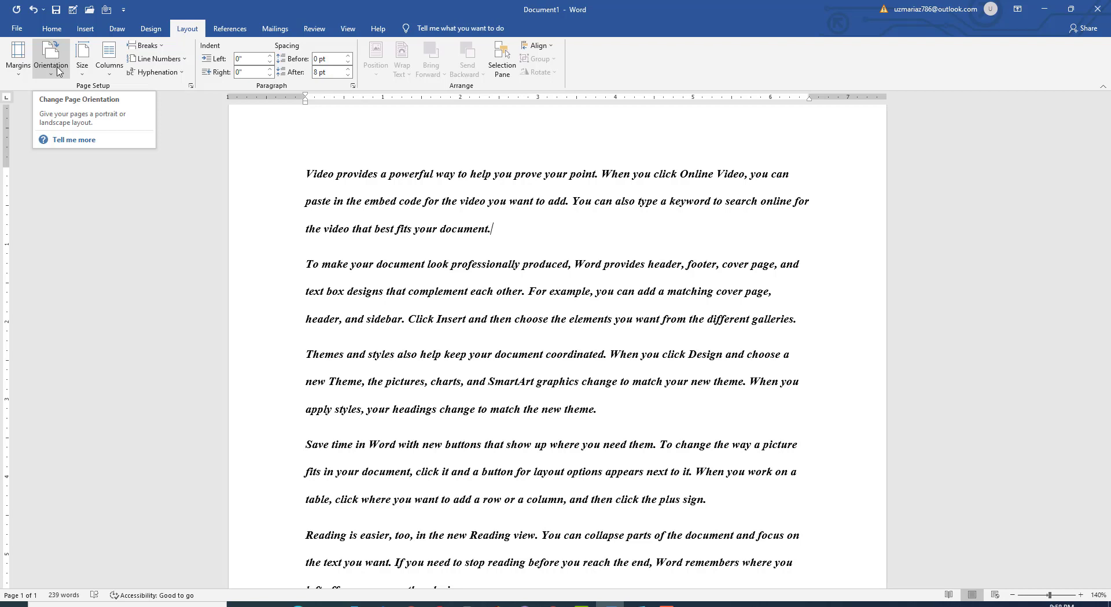
- Switch the page orientation to Landscape and return it to Portrait
click(57, 61)
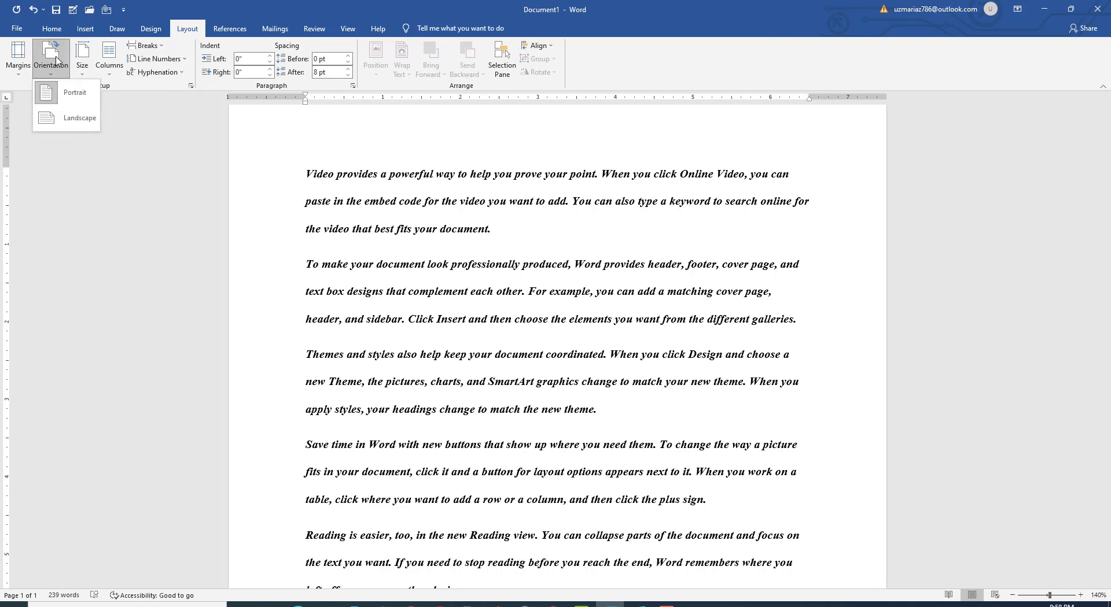
click(77, 121)
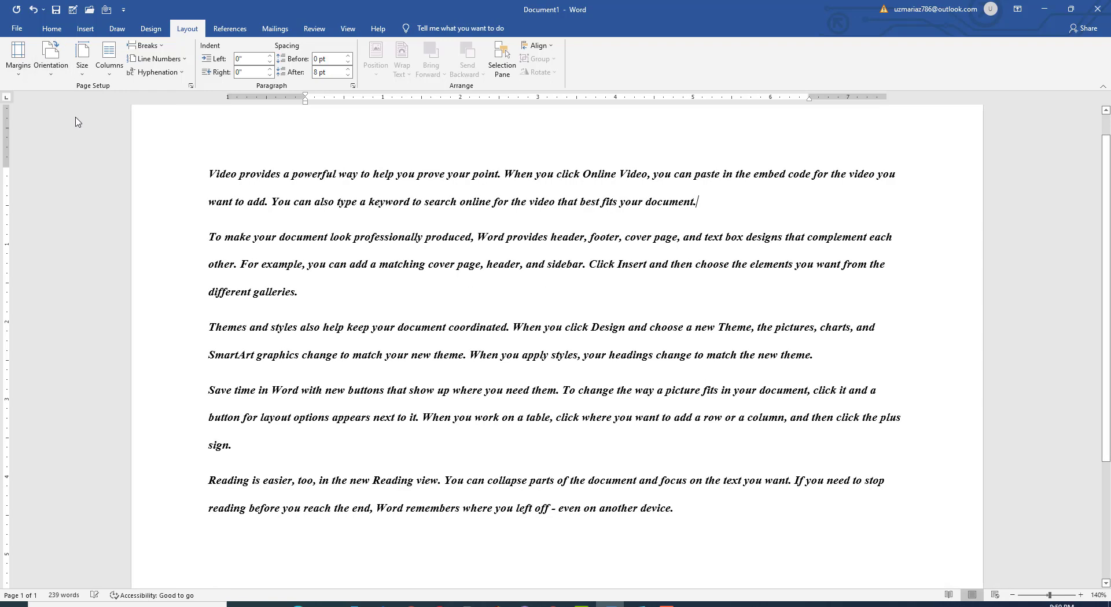
click(51, 55)
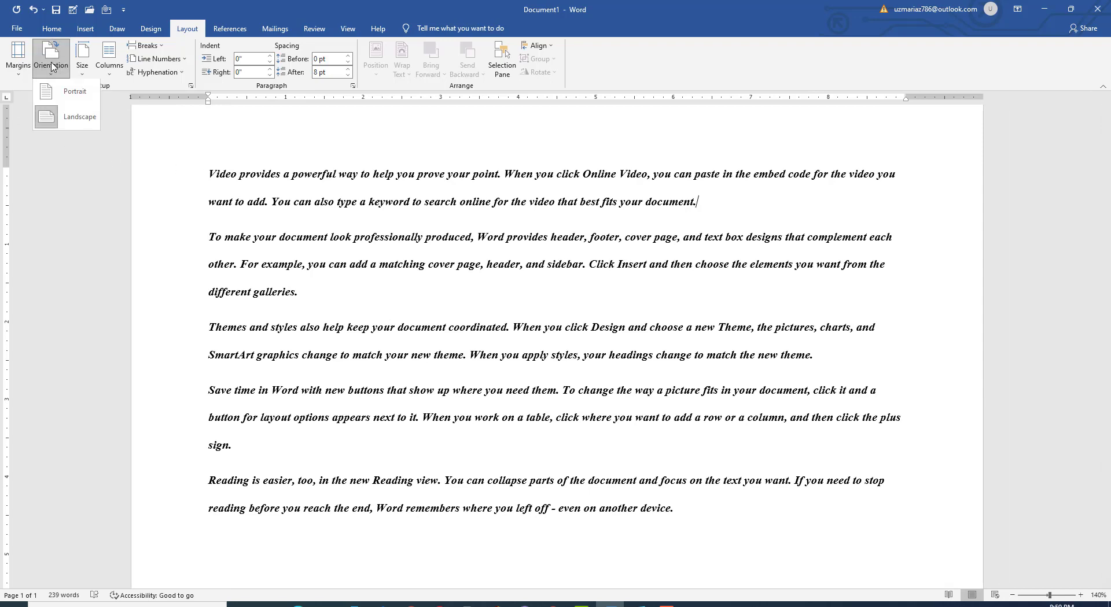
click(67, 96)
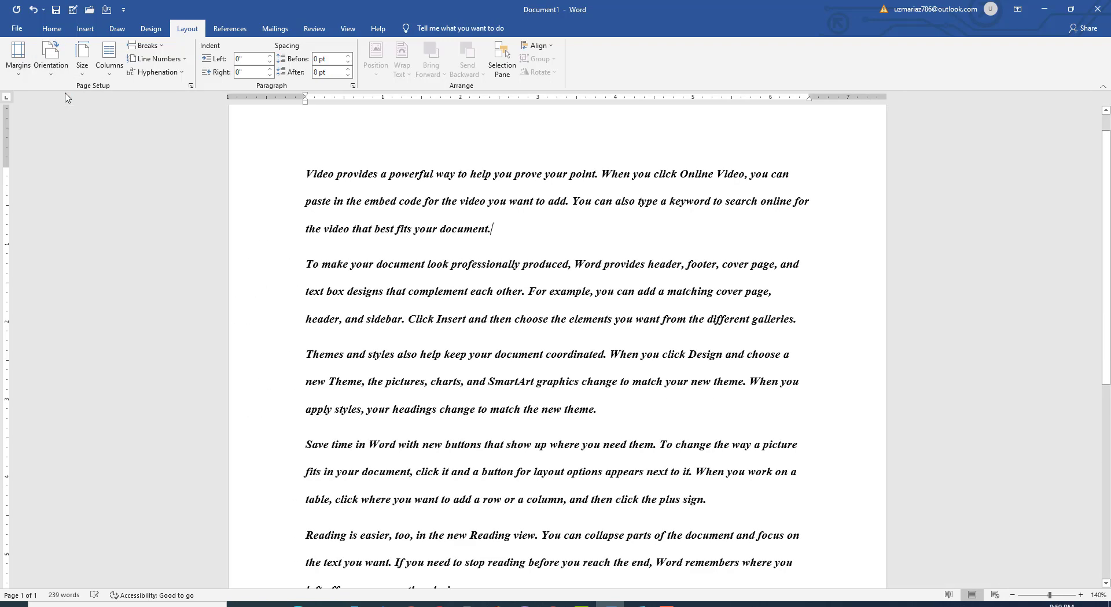
- Look through the preset paper sizes and choose Letter, 8.5" x 11"
click(83, 64)
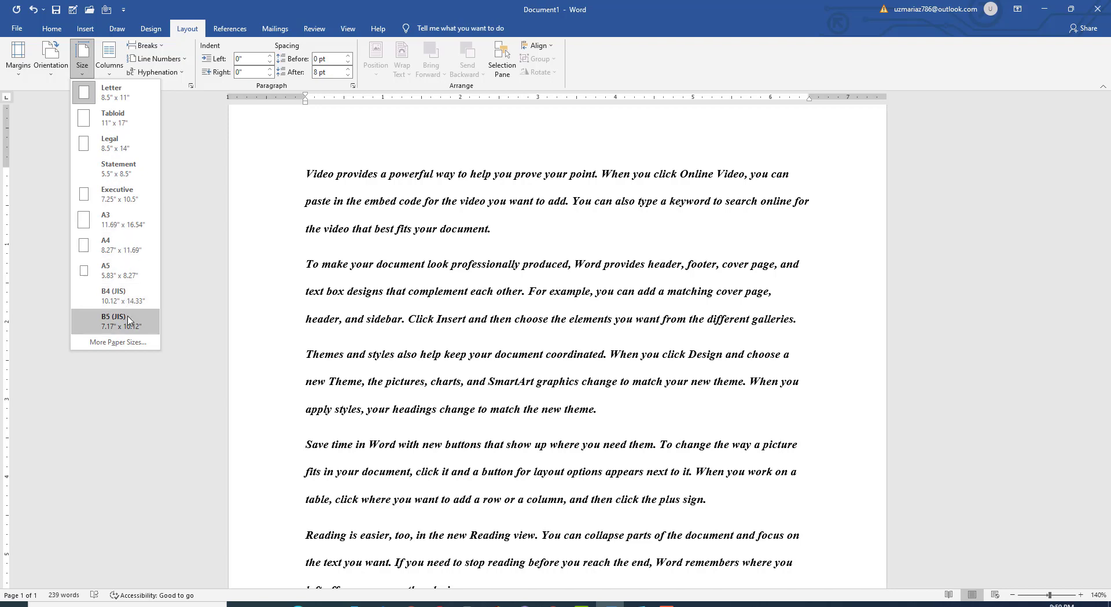
click(257, 397)
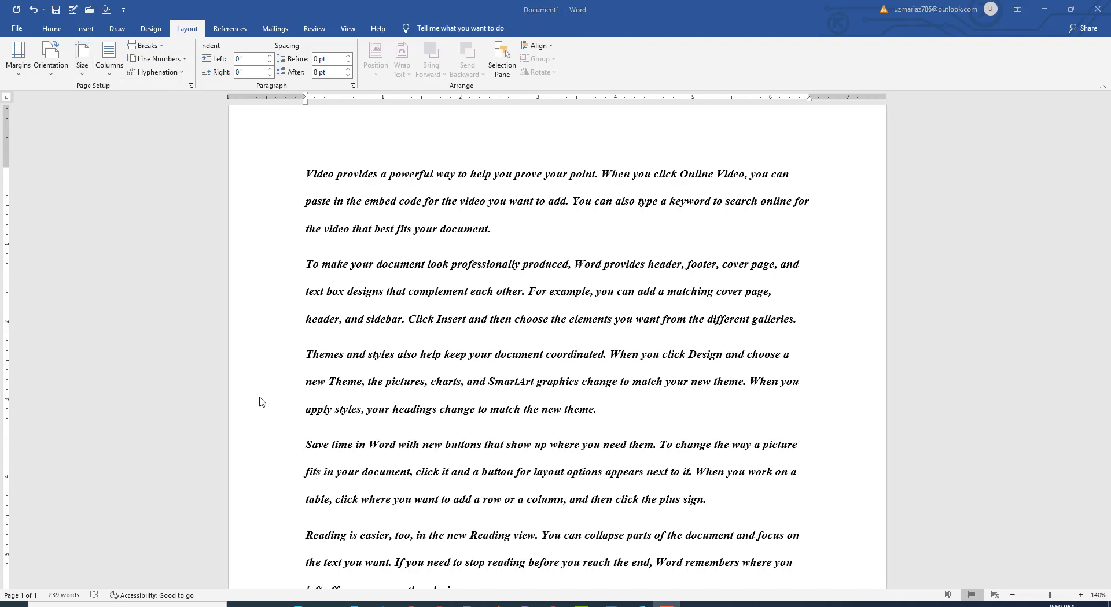
click(83, 55)
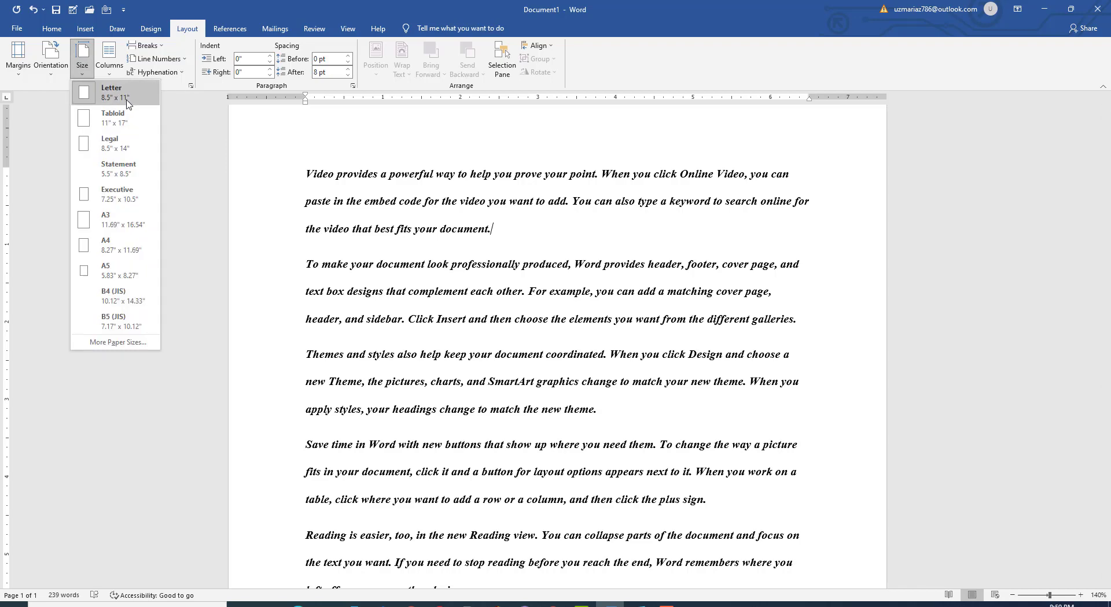
click(128, 104)
- Try the A3 paper size, 11.69" x 16.54", and look over the full page
click(90, 65)
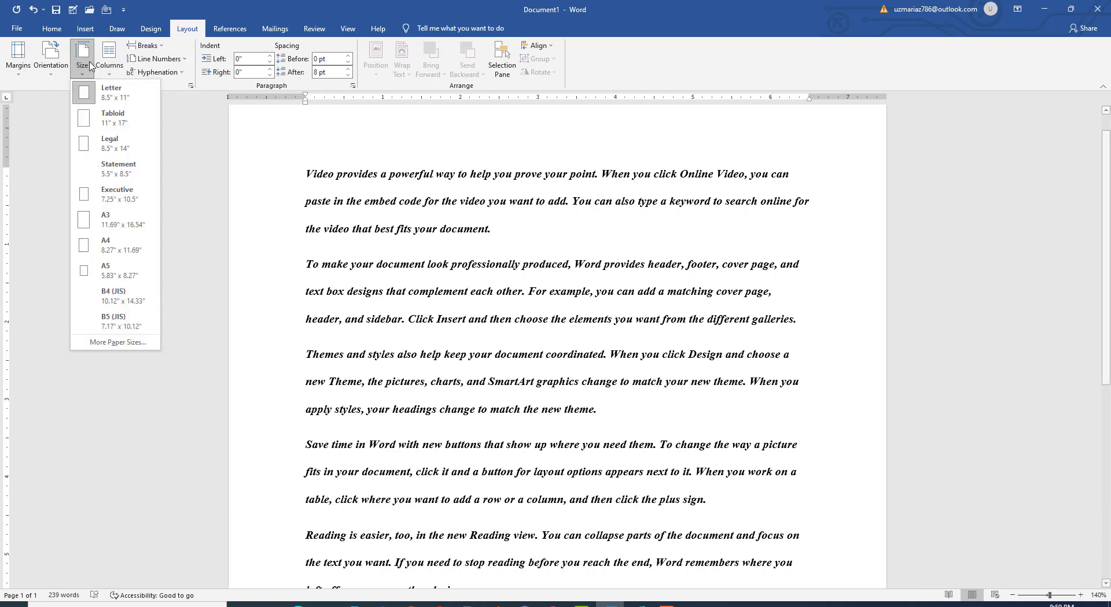
click(115, 225)
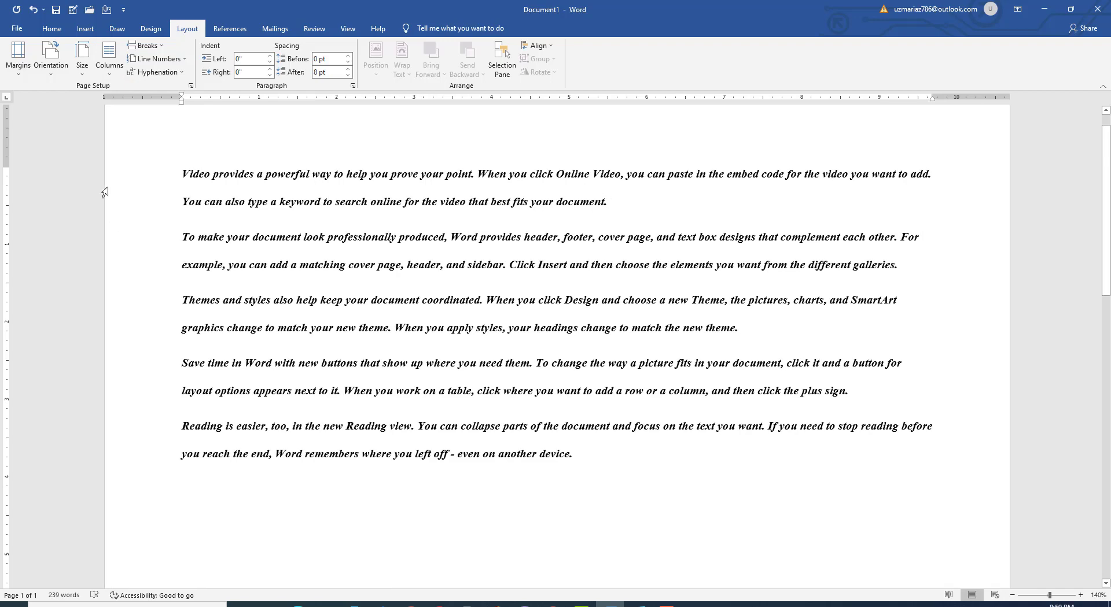
scroll(558, 199, down, 6)
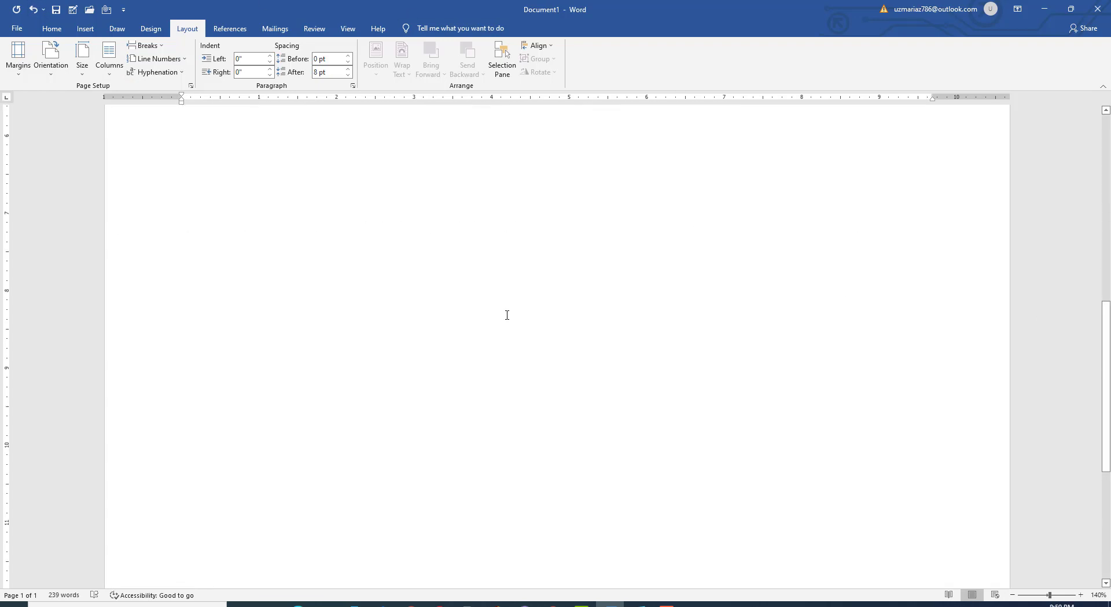
scroll(505, 314, up, 7)
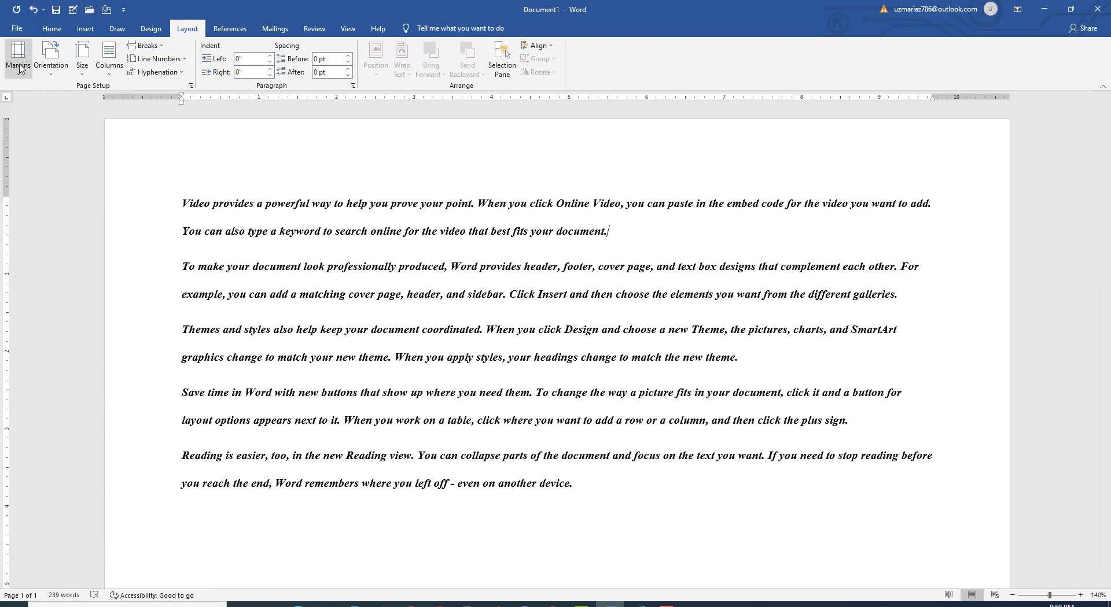
- Try the B4 (JIS) paper size, followed by Statement, 5.5" x 8.5"
click(82, 58)
click(123, 298)
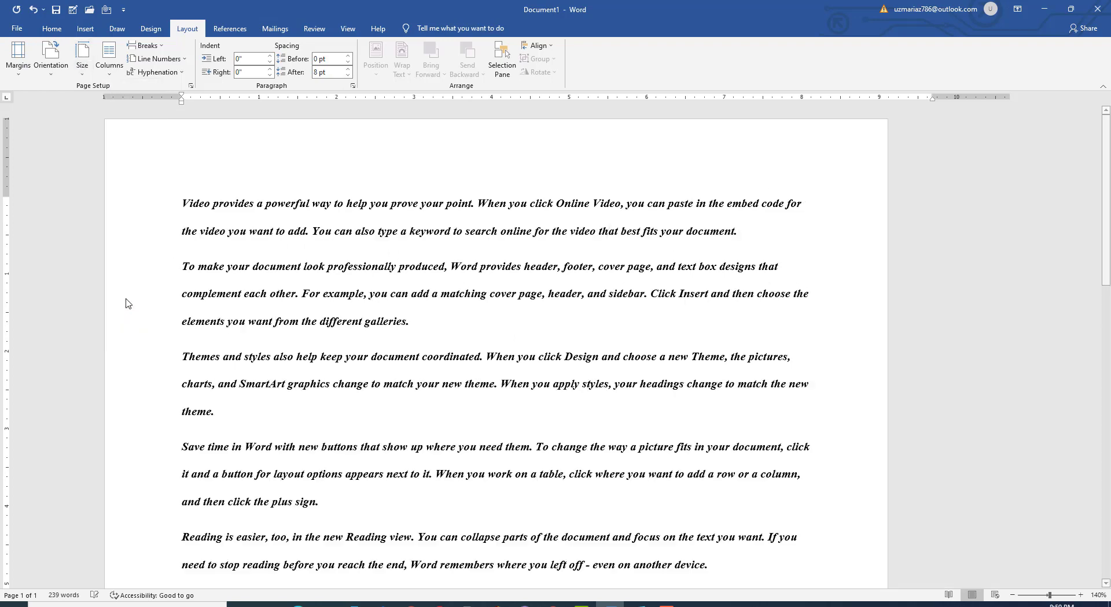
click(82, 61)
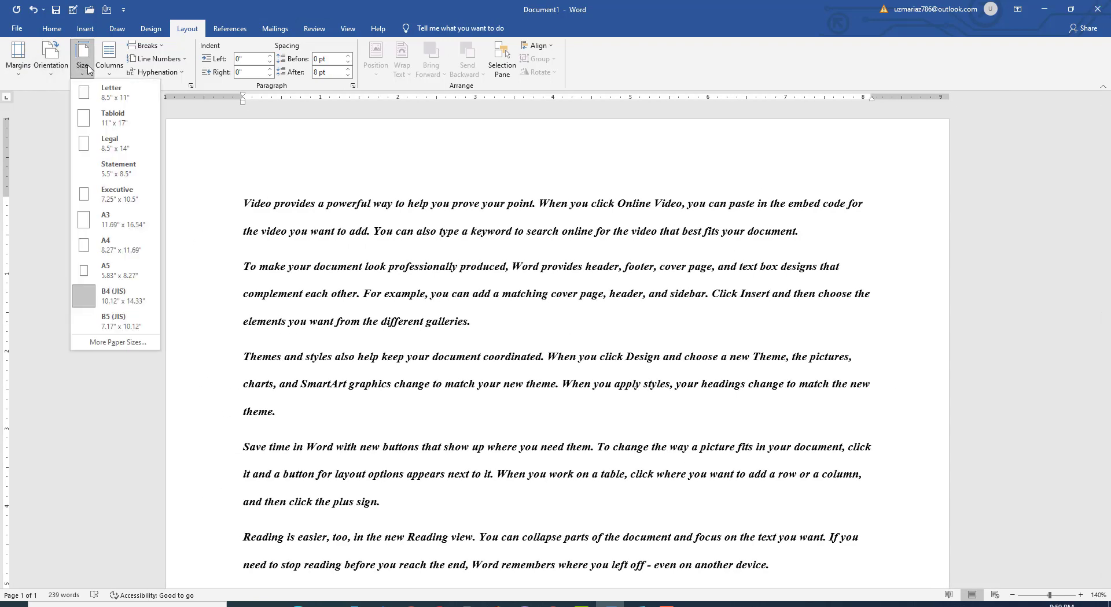
click(119, 169)
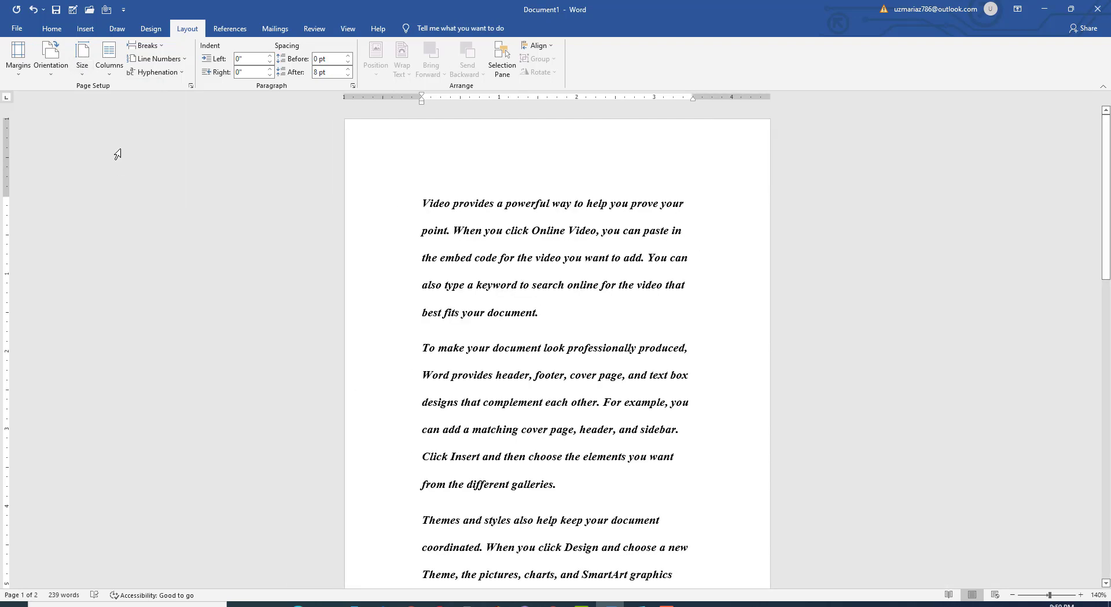
- Set the paper size back to Letter, 8.5" x 11"
click(82, 61)
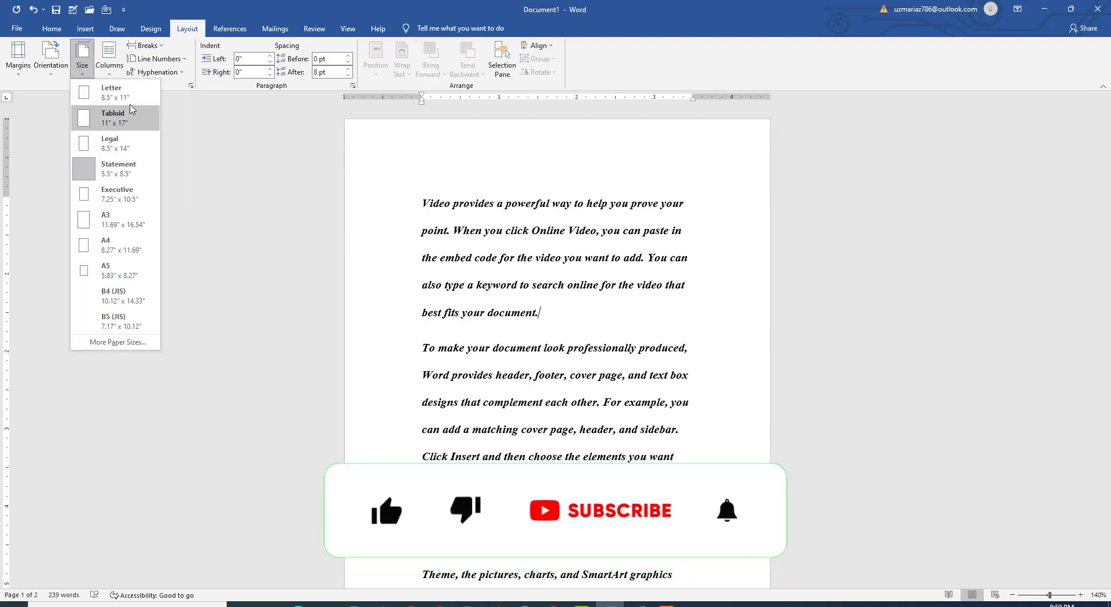
click(131, 103)
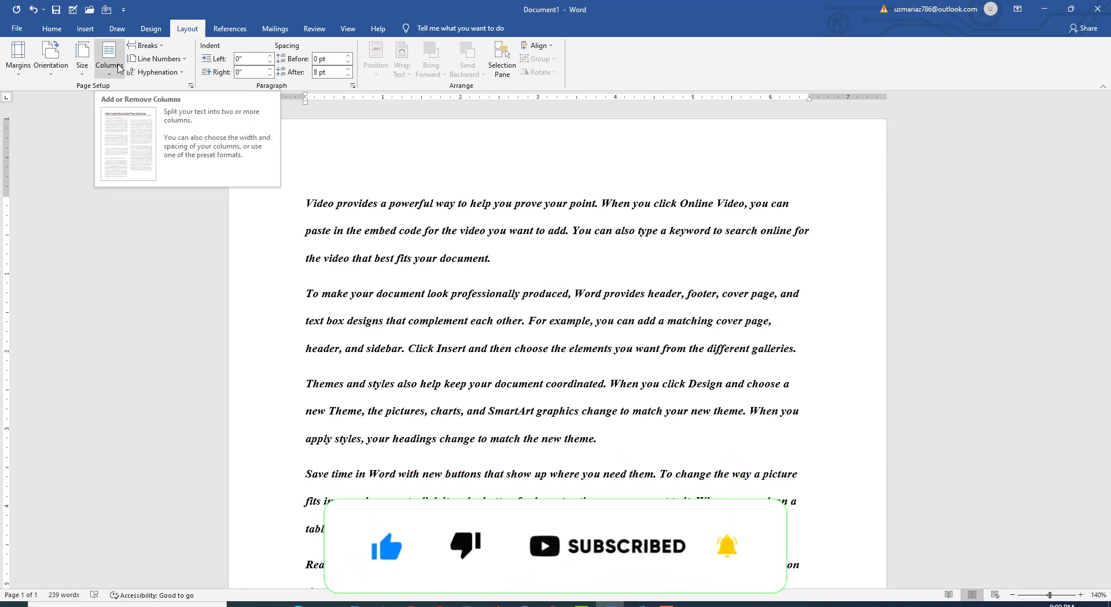
- Split the document text into two columns and check the resulting layout
click(119, 70)
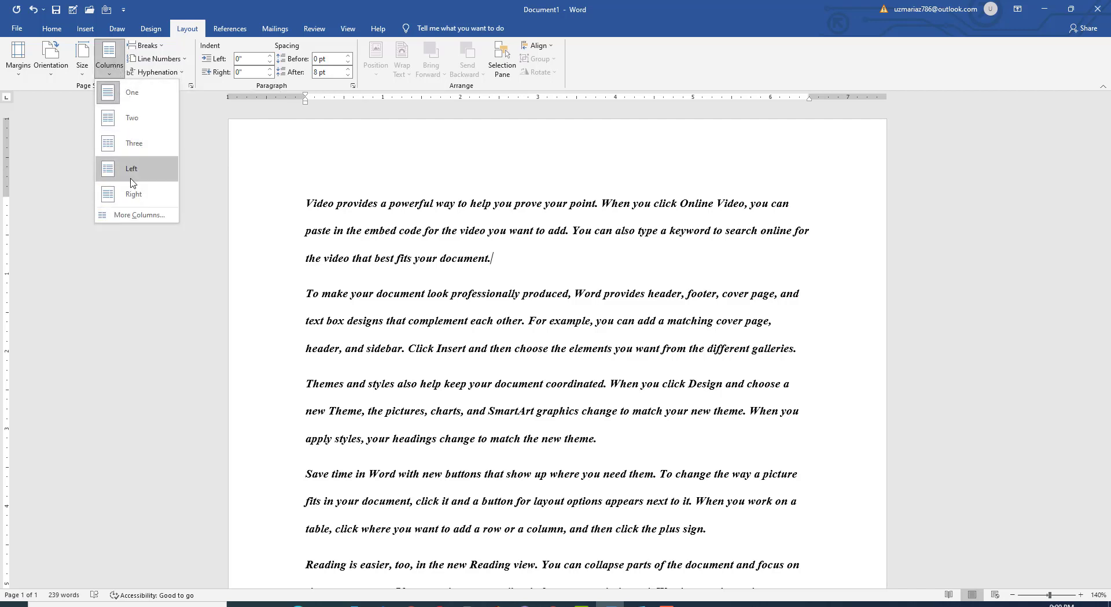
click(133, 120)
scroll(540, 469, down, 3)
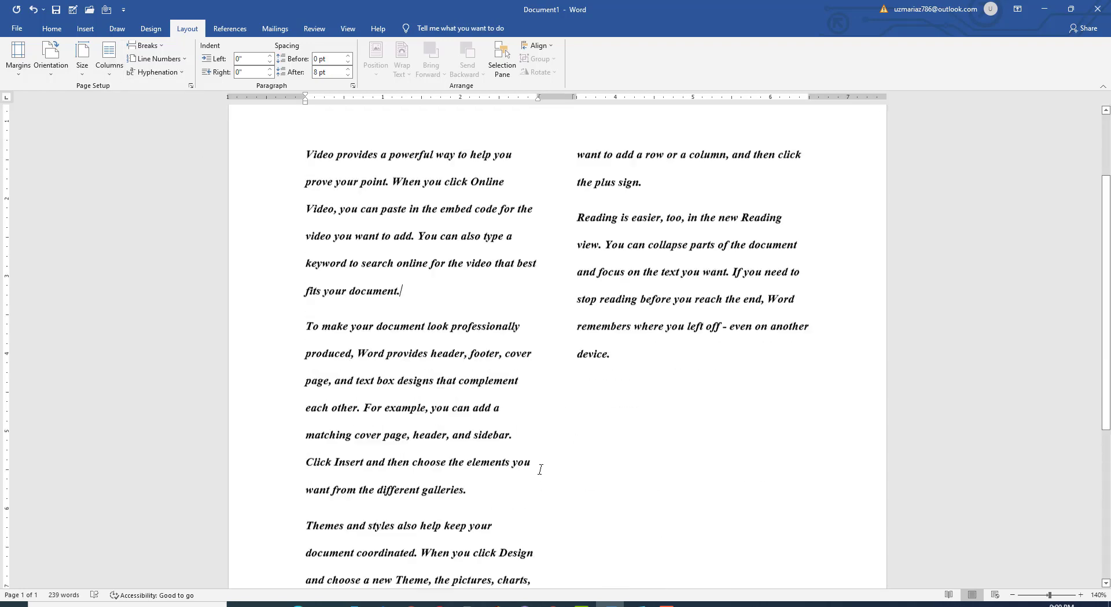
scroll(540, 491, up, 3)
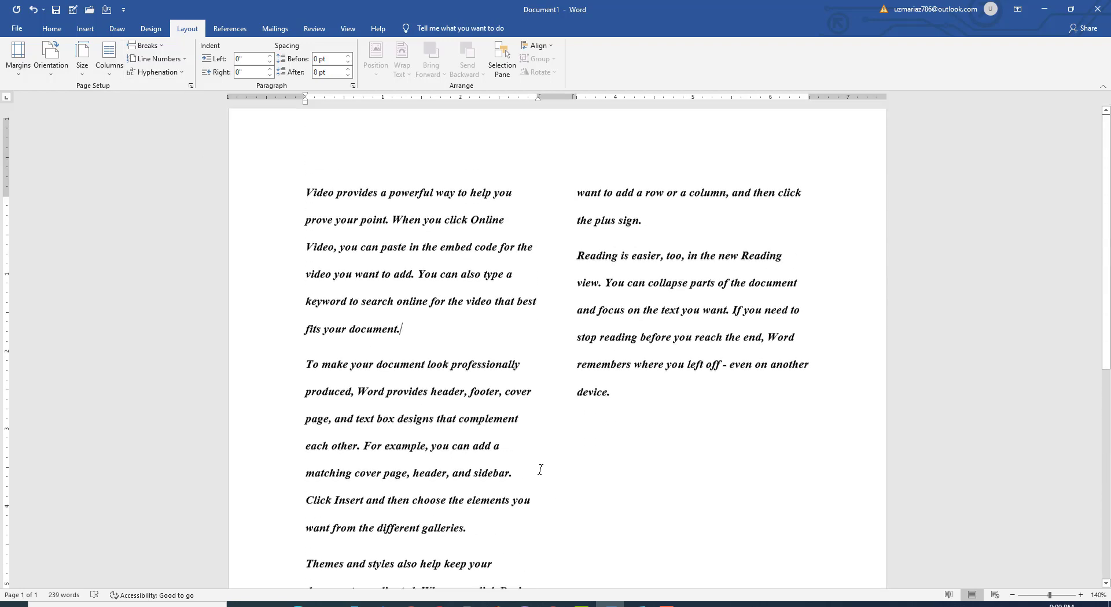
click(109, 55)
key(Escape)
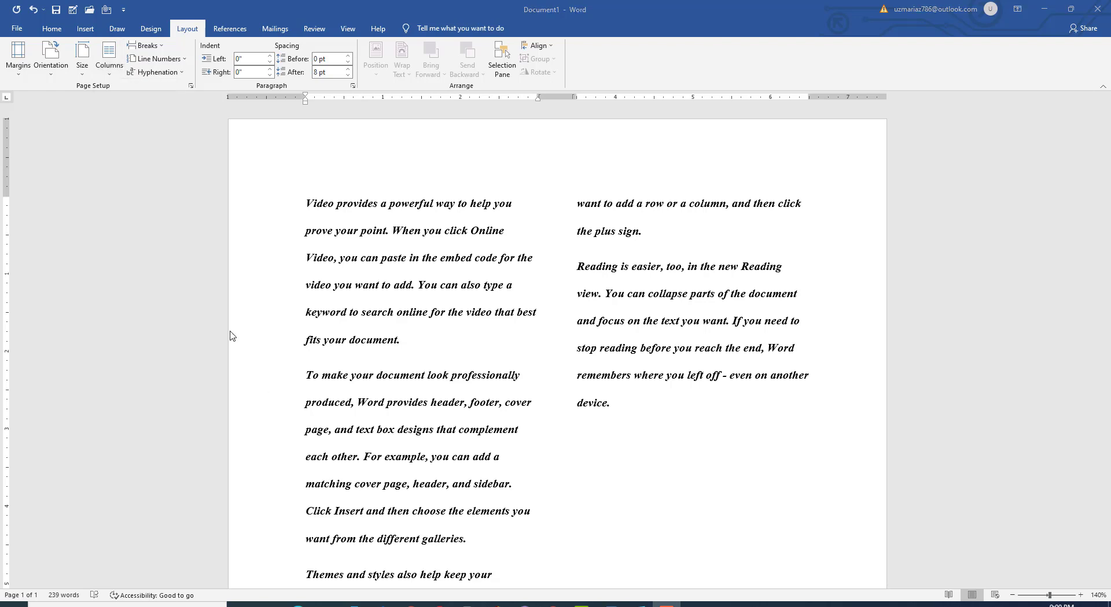
- Try laying out the document text in three columns, followed by the Left column preset
click(109, 58)
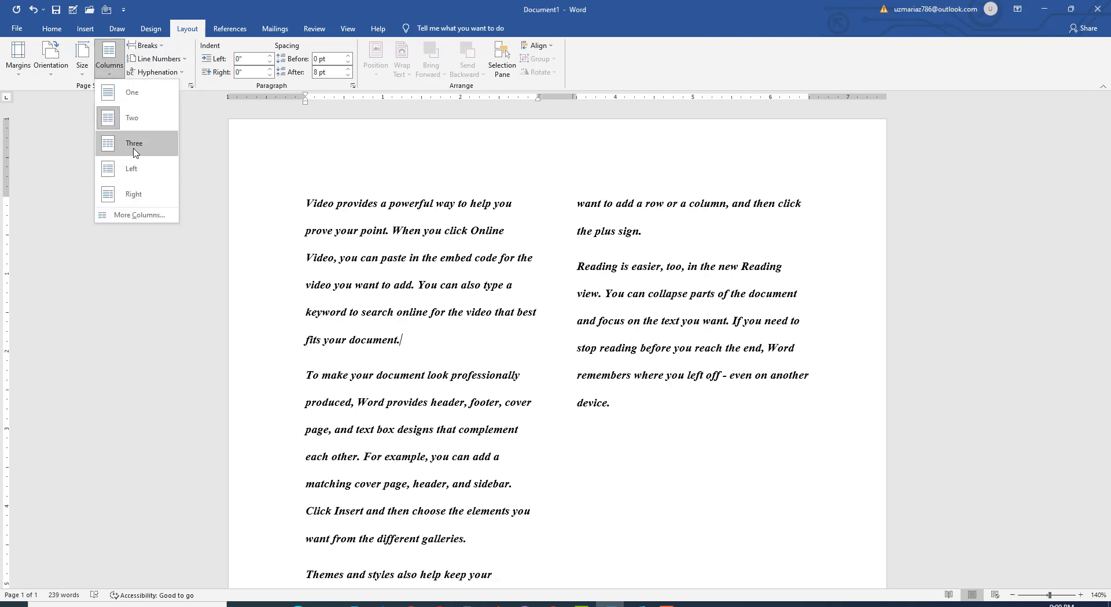
click(135, 147)
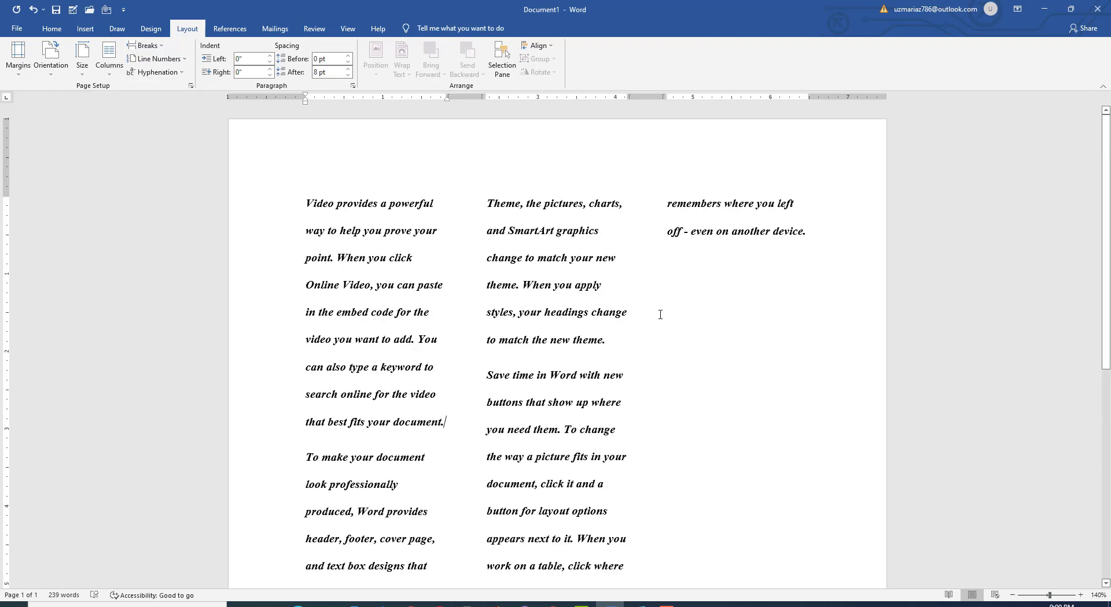
click(121, 72)
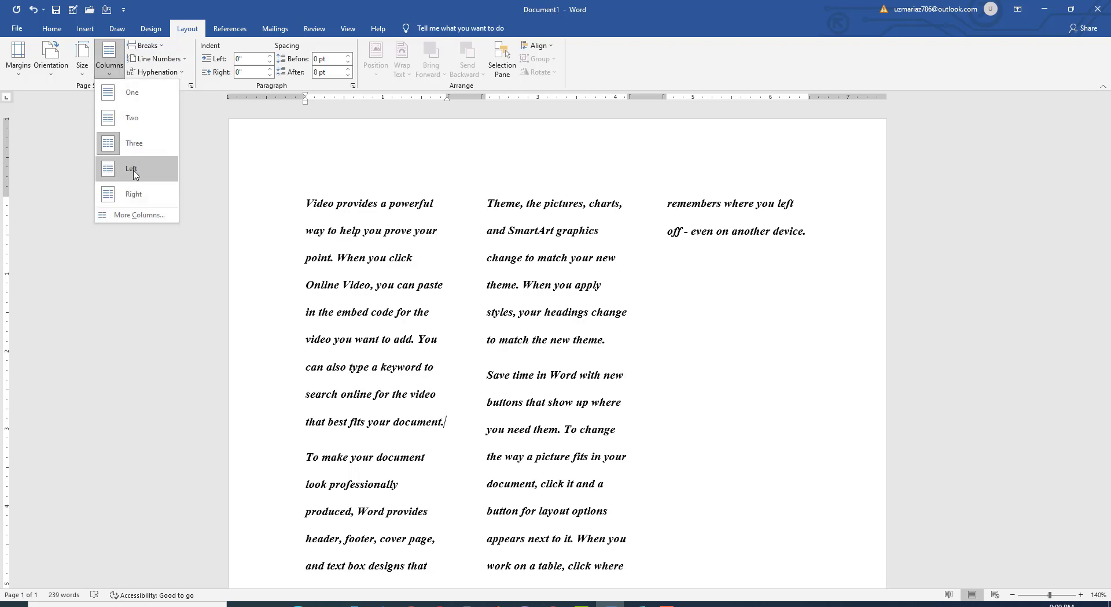
click(133, 175)
- Try the Right column preset and return the document text to one column
click(109, 58)
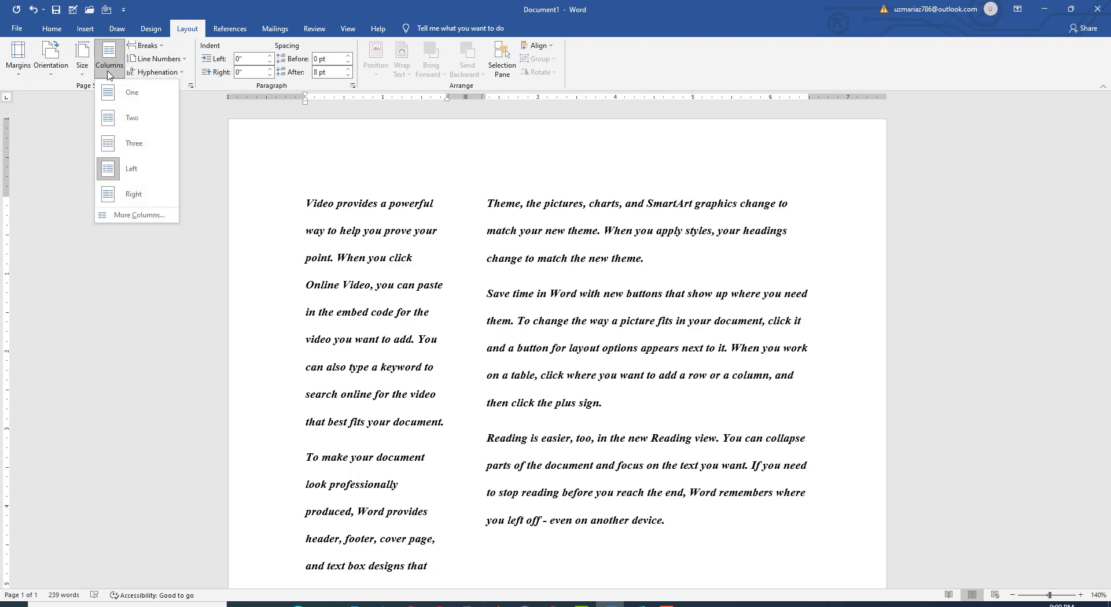
click(126, 217)
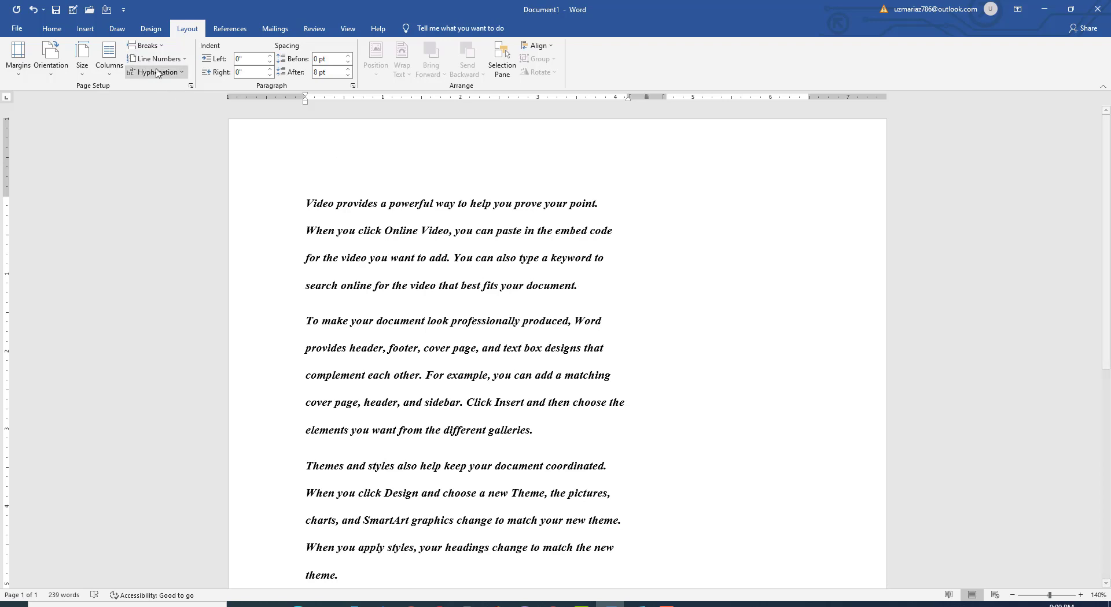
click(108, 58)
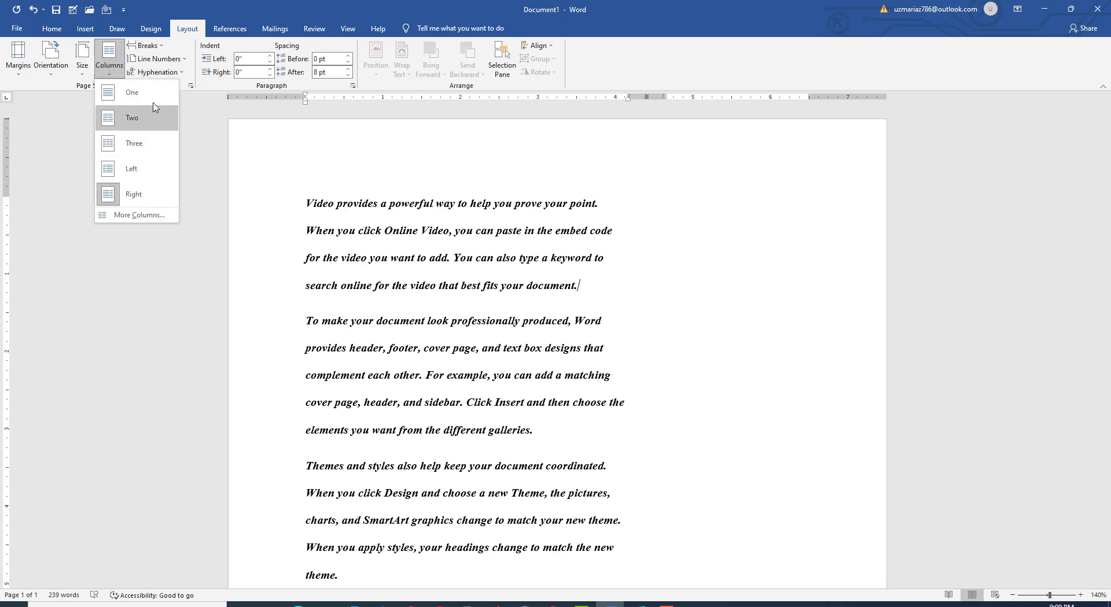
click(133, 93)
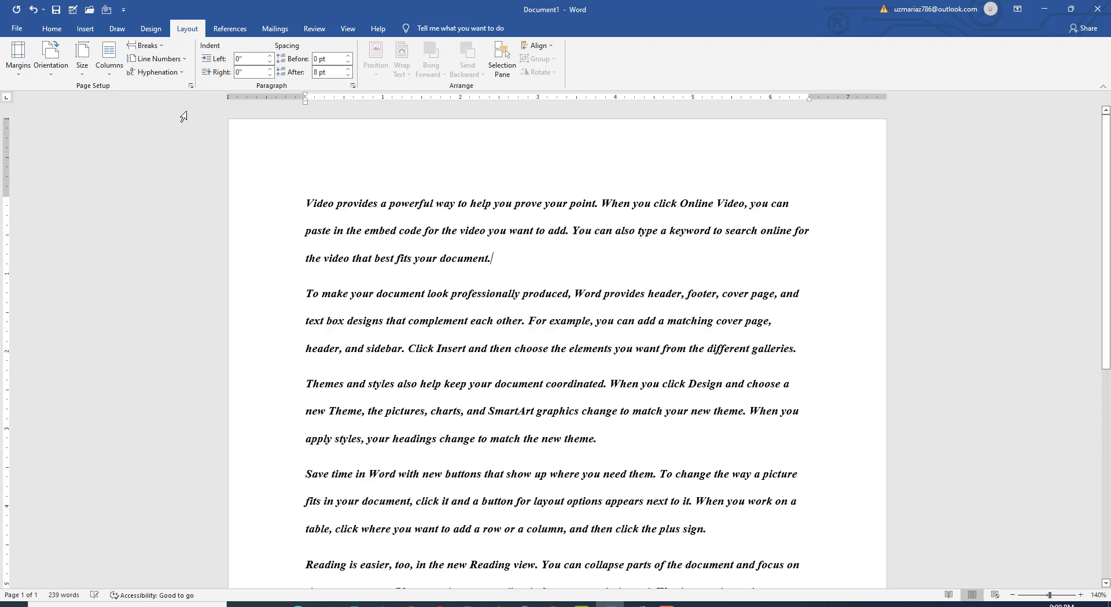
- Insert Continuous section breaks after the first paragraph and at the start of the document text
click(162, 51)
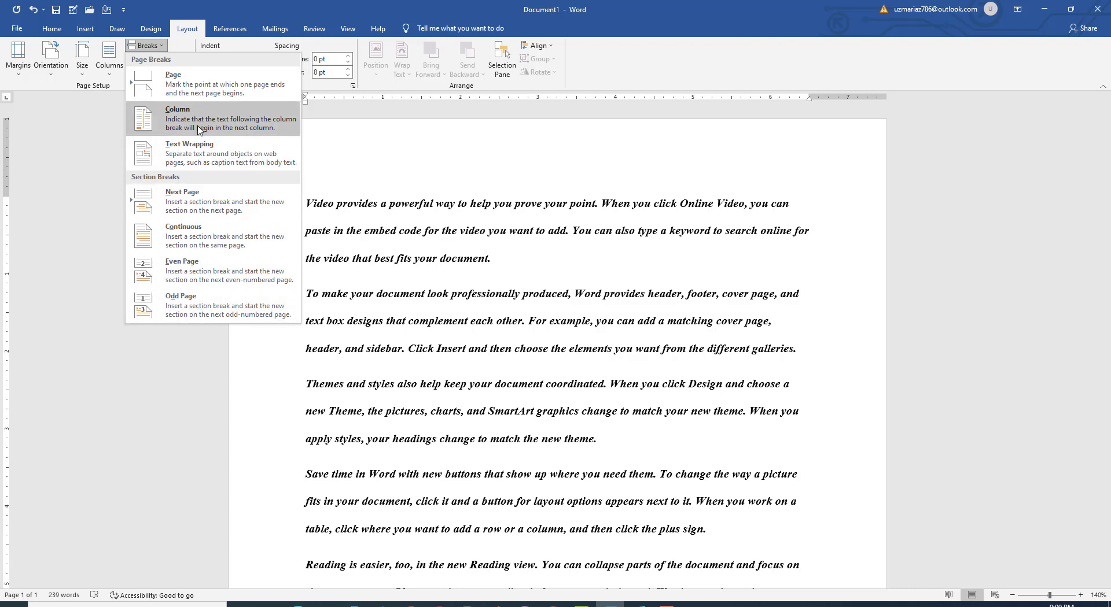
click(204, 242)
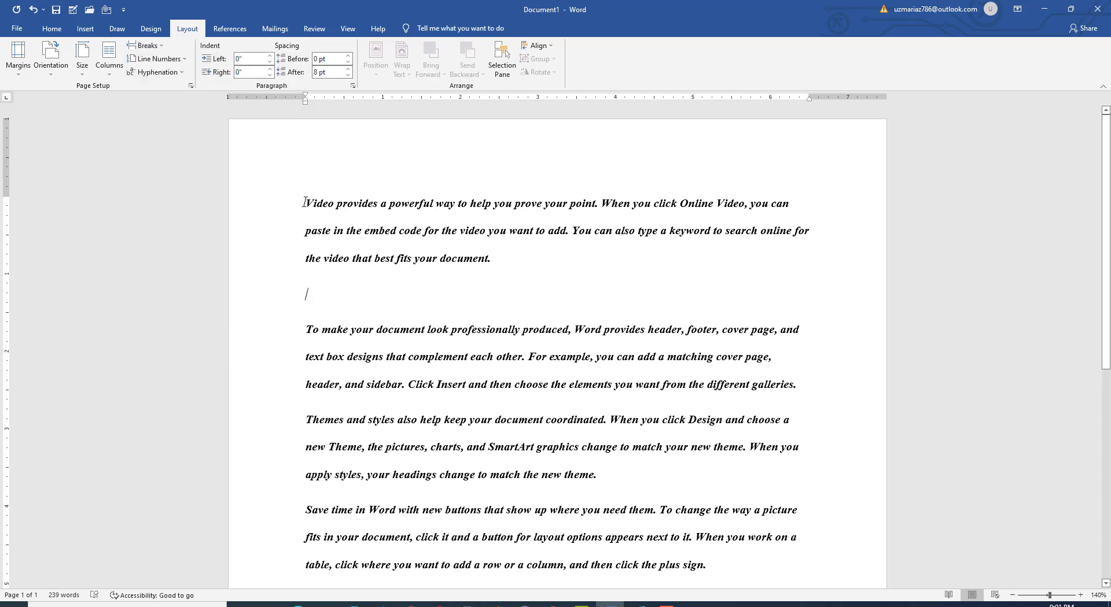
click(145, 45)
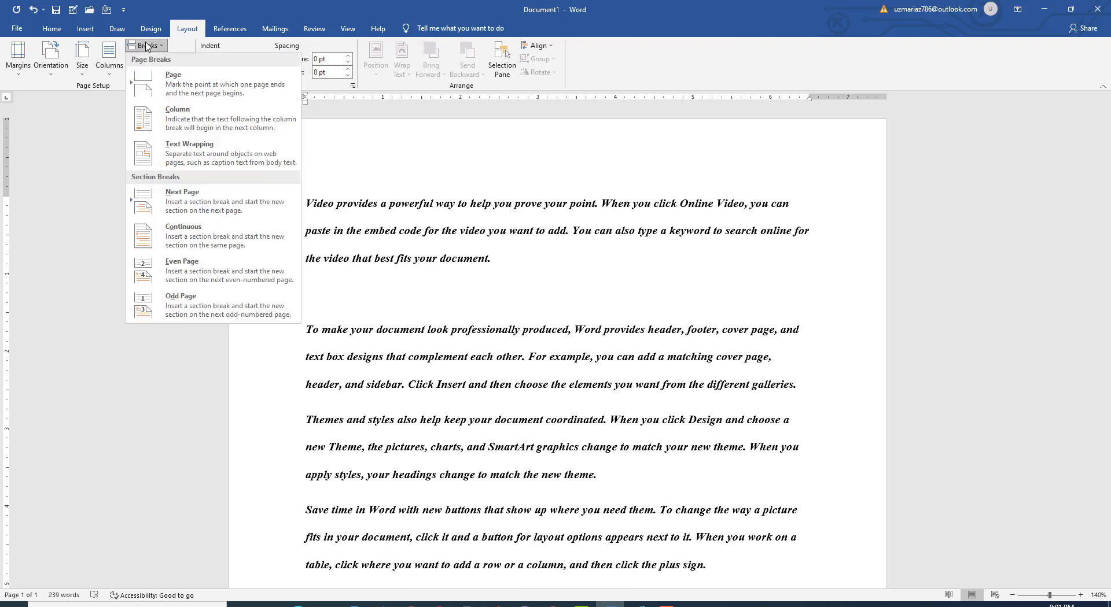
click(180, 237)
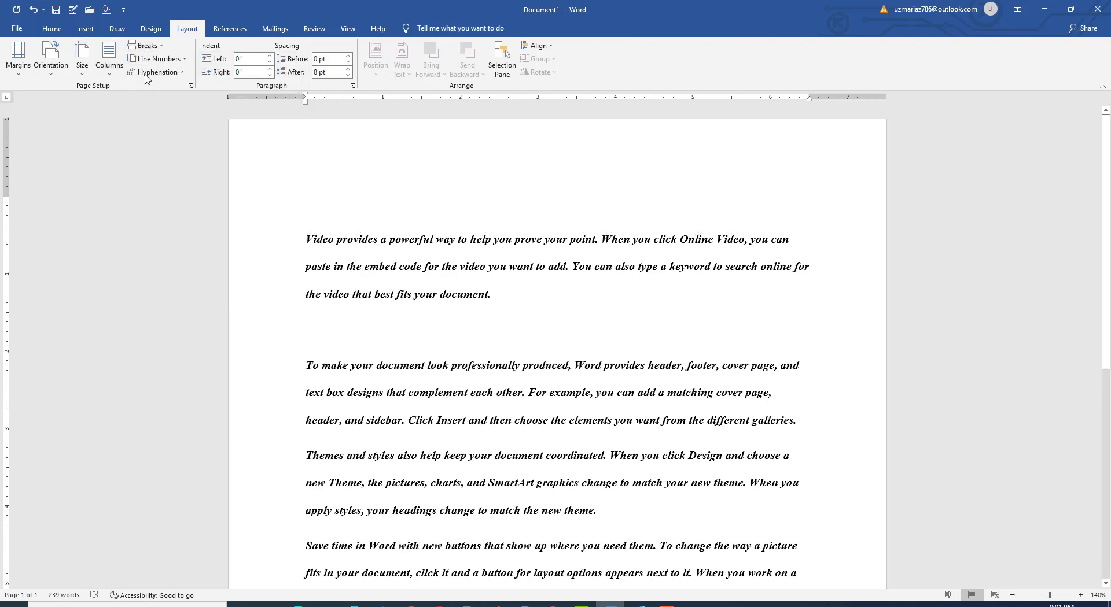
- Insert a column break before the "Video provides" paragraph and check how the text moves
click(144, 45)
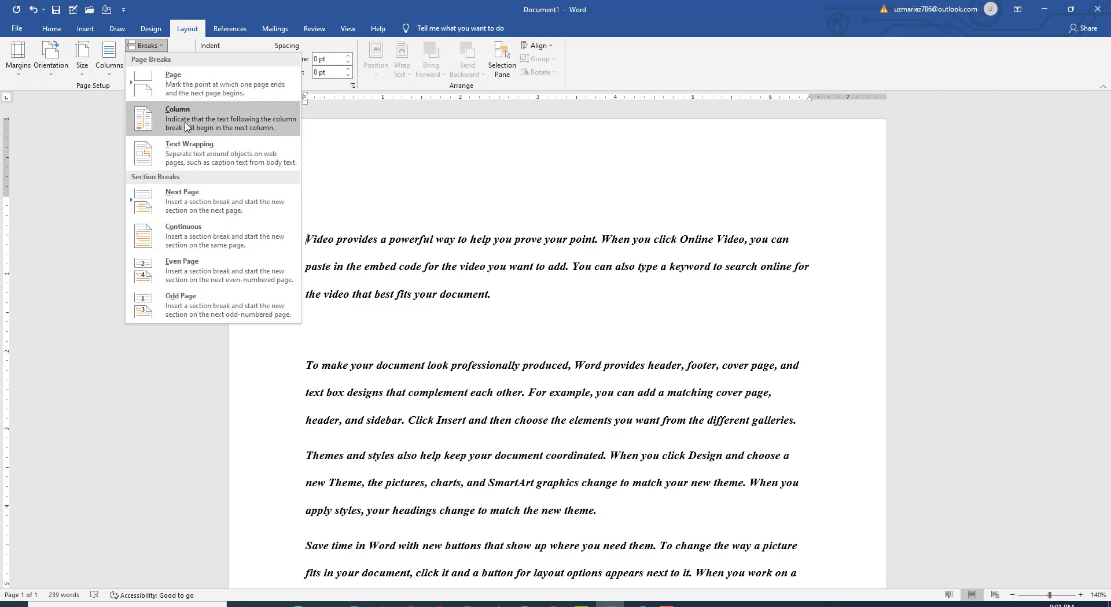
click(185, 126)
scroll(533, 324, down, 6)
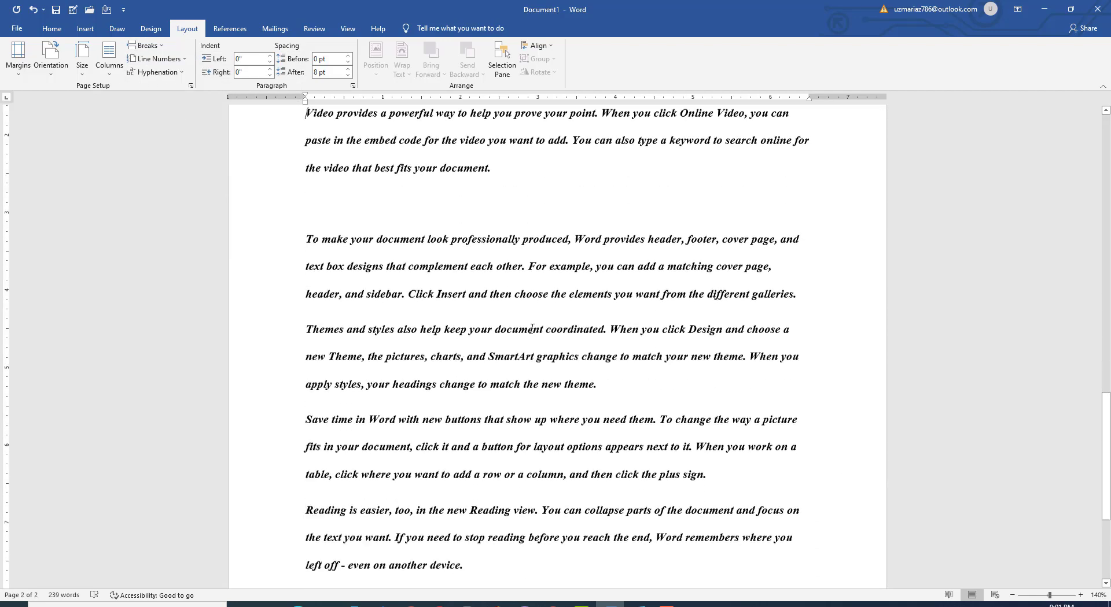
scroll(531, 330, down, 2)
scroll(278, 174, up, 5)
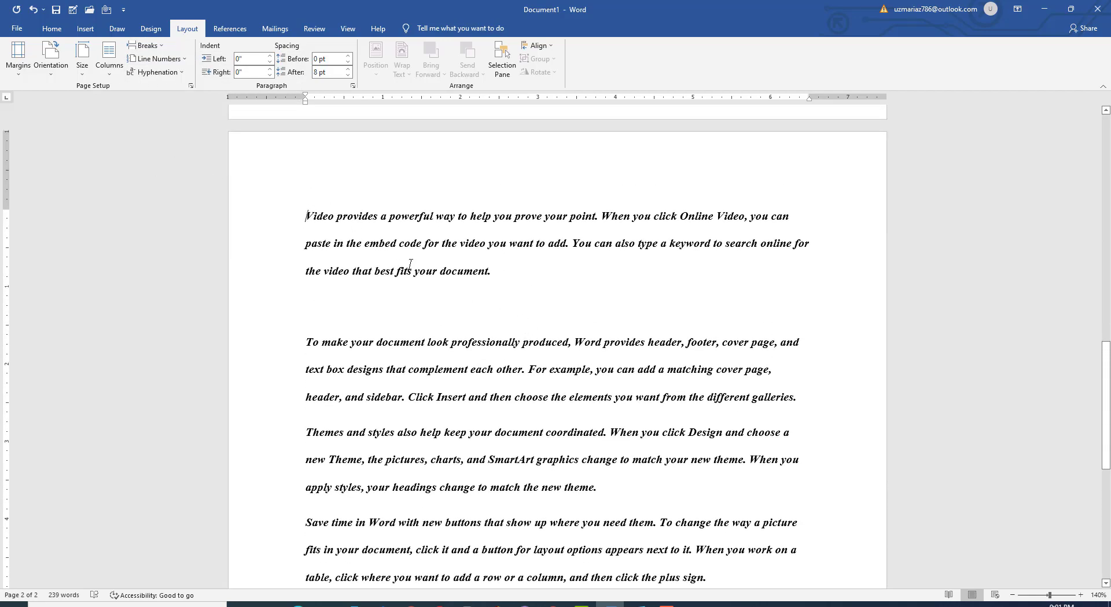
- Insert an Even Page section break before the "Video provides" paragraph and a Next Page section break before "To make your document"
click(145, 45)
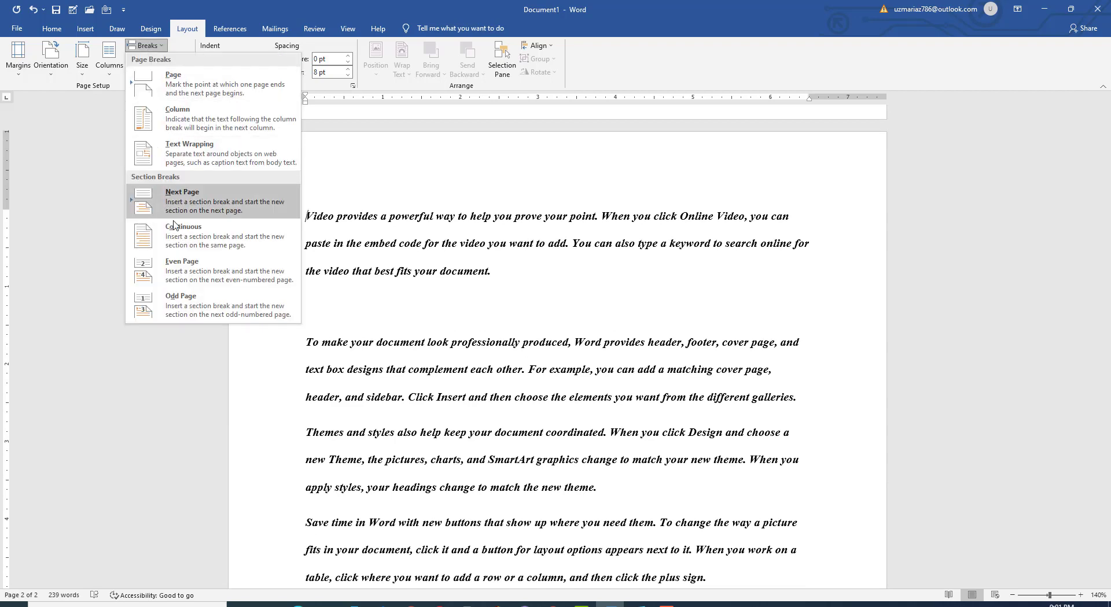
click(182, 271)
scroll(489, 294, down, 2)
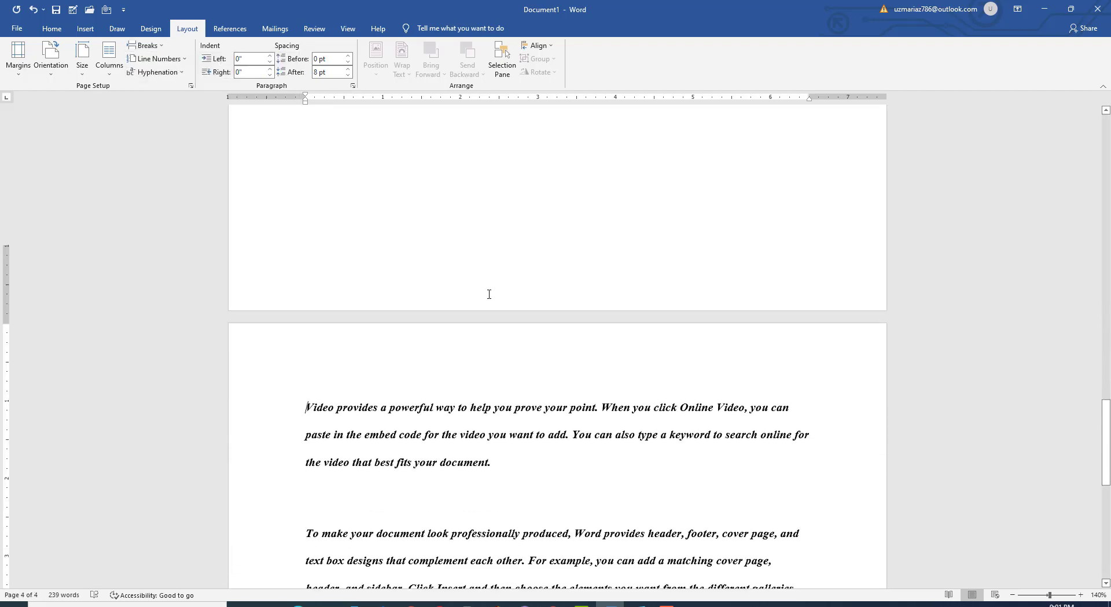
scroll(489, 294, down, 5)
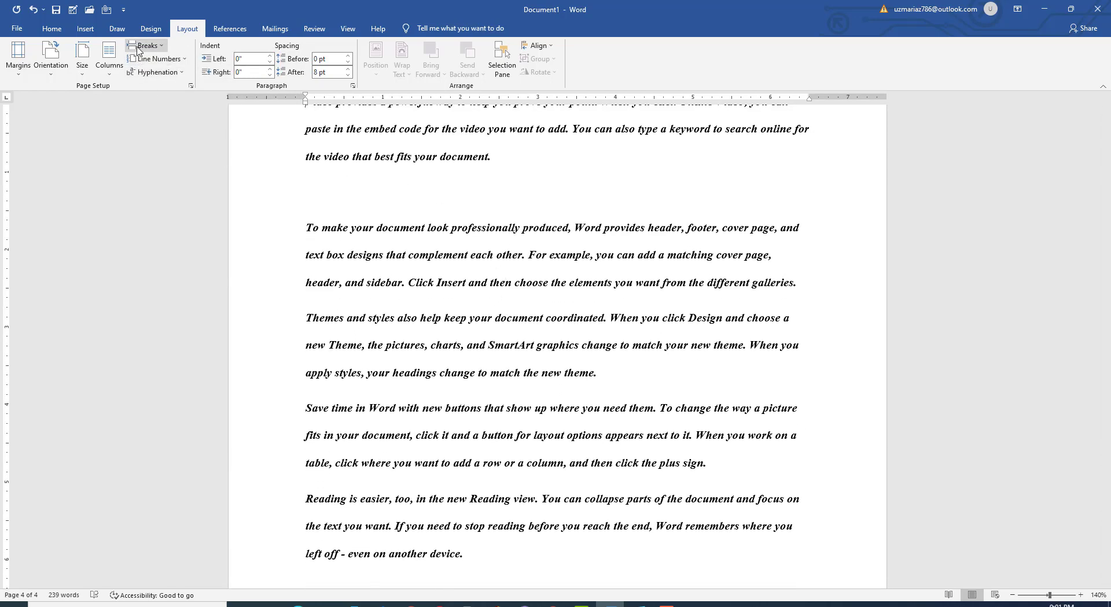
click(138, 51)
click(181, 202)
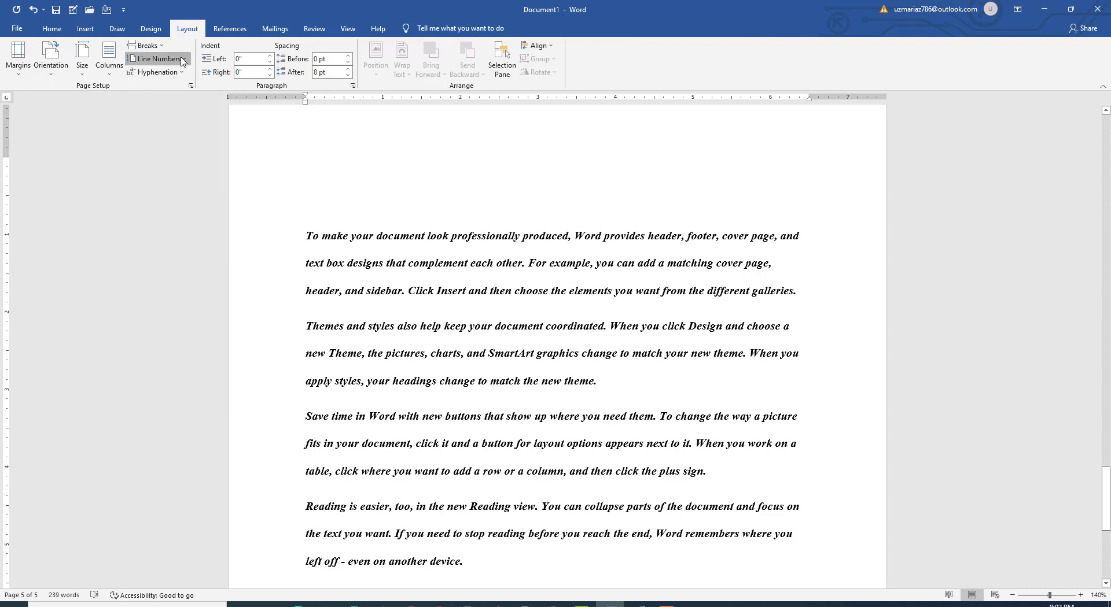
- Turn on Continuous line numbering for the section starting with "To make your document" and check the numbered lines
click(181, 59)
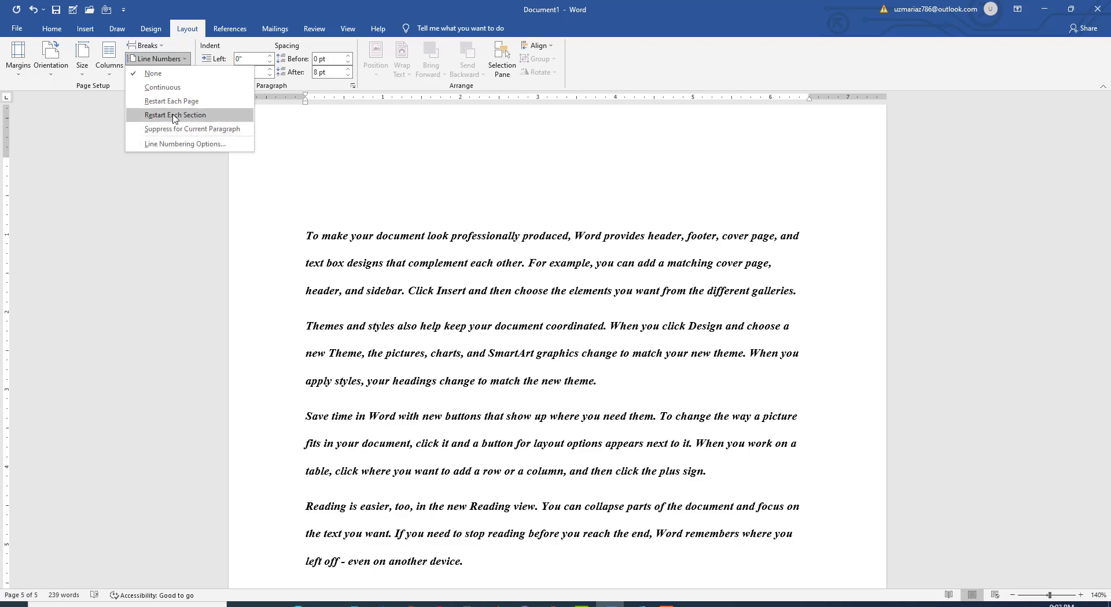
click(285, 235)
click(156, 62)
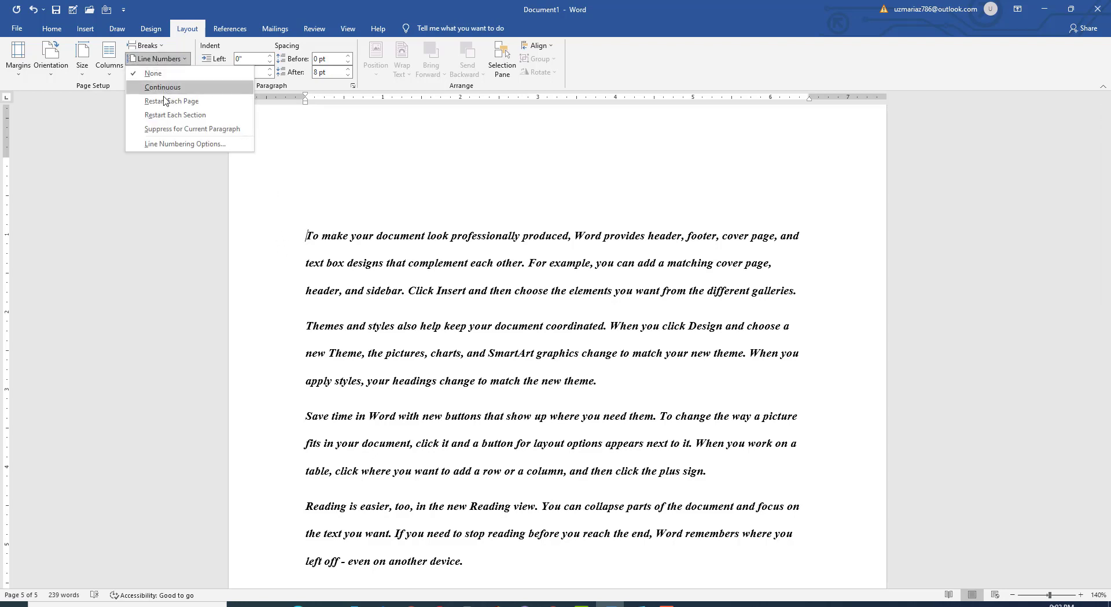
click(161, 88)
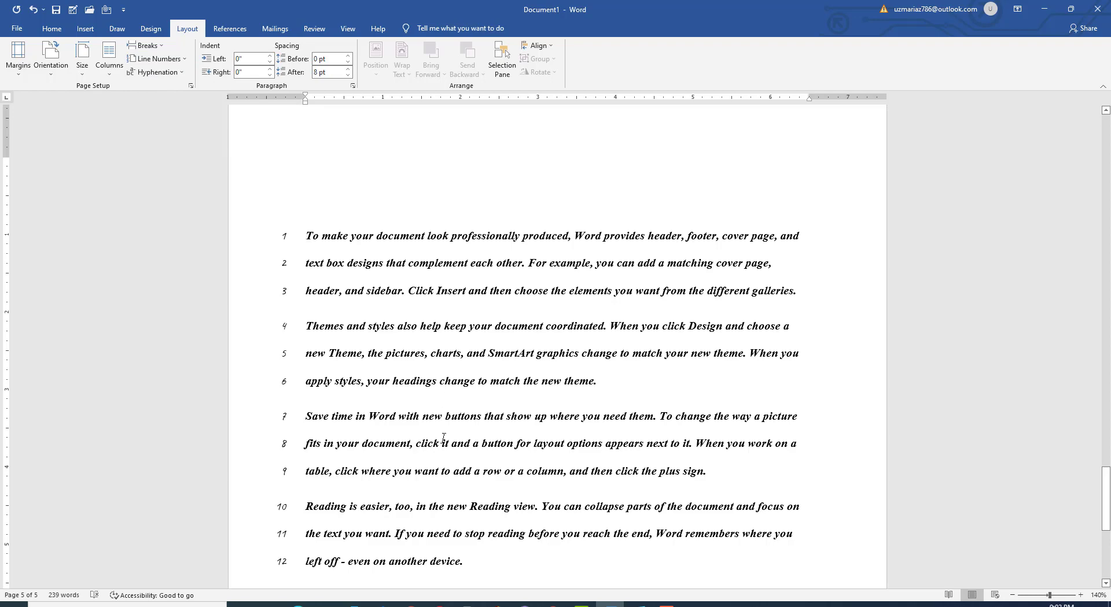
scroll(443, 438, down, 5)
scroll(443, 438, up, 4)
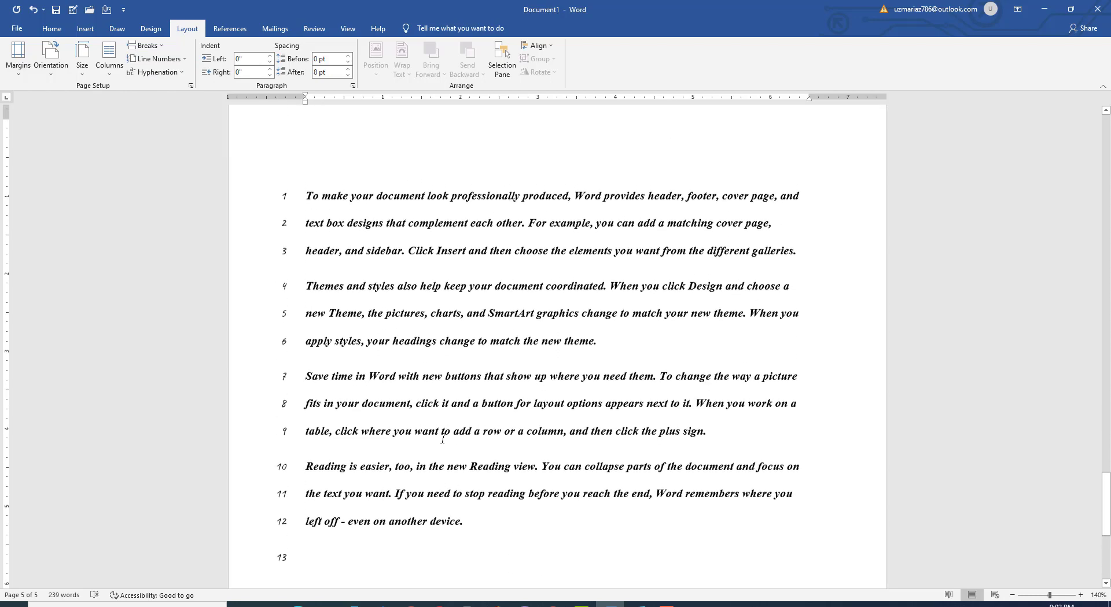
- Suppress line numbers for the "To make your document" and "Themes and styles" paragraphs and check the remaining numbering
drag(305, 252, 815, 291)
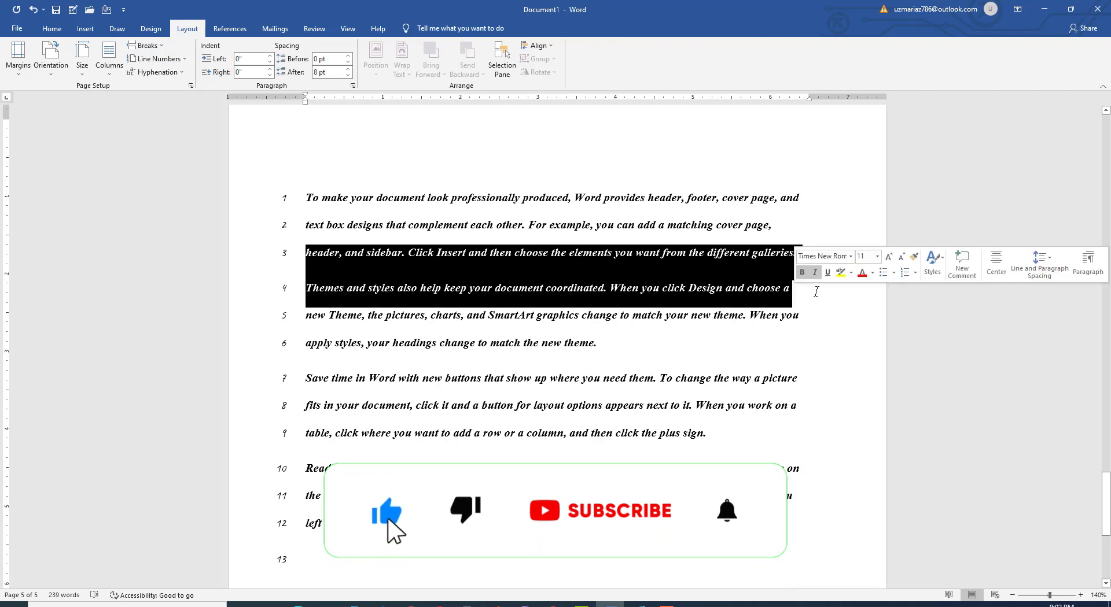
click(157, 58)
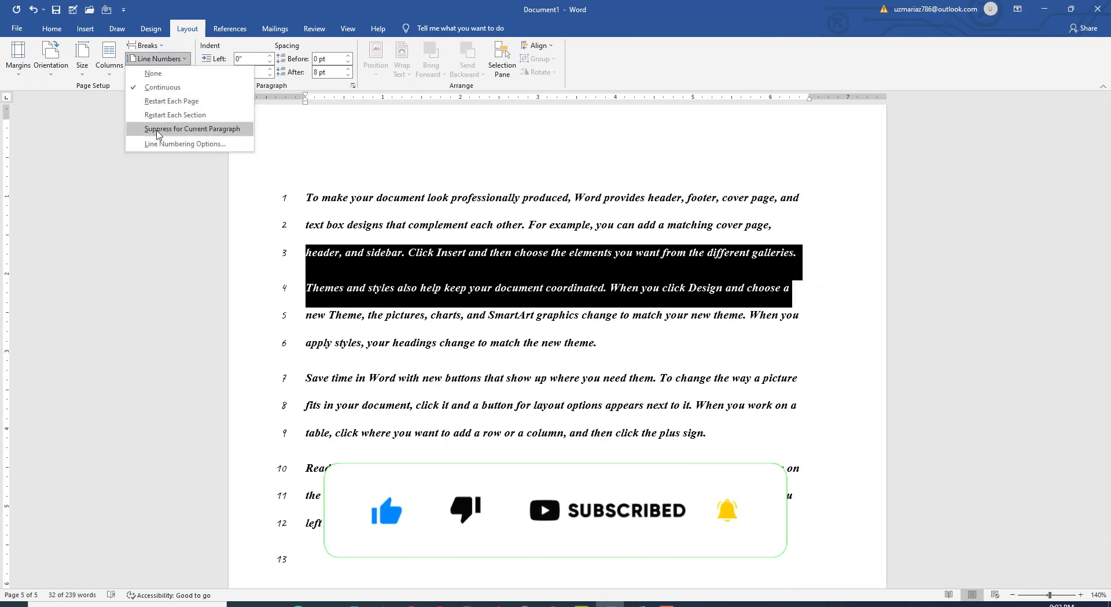
click(158, 131)
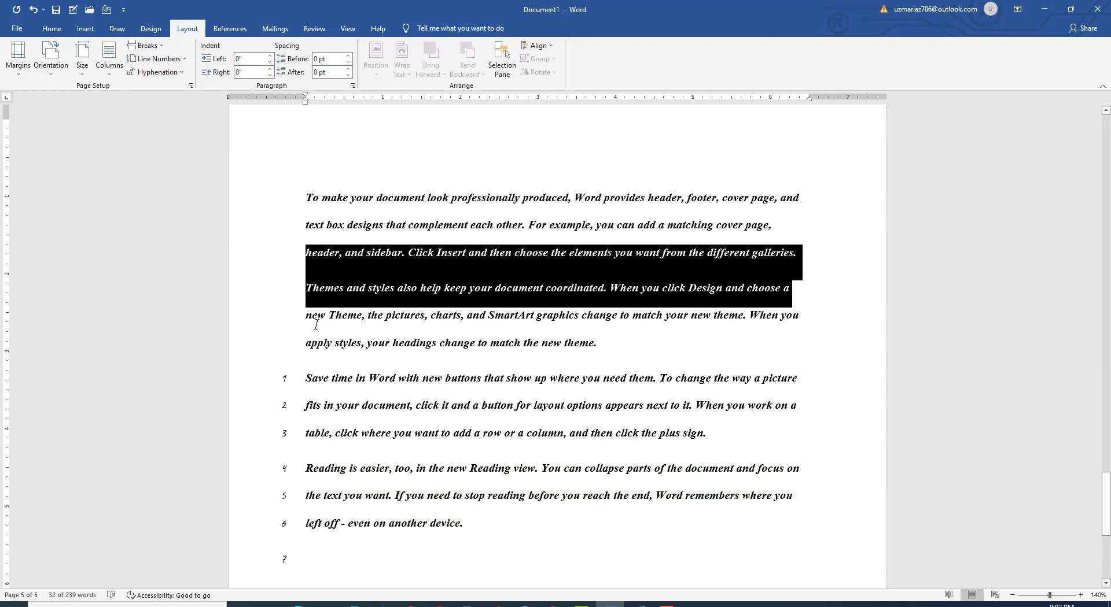
scroll(316, 325, down, 3)
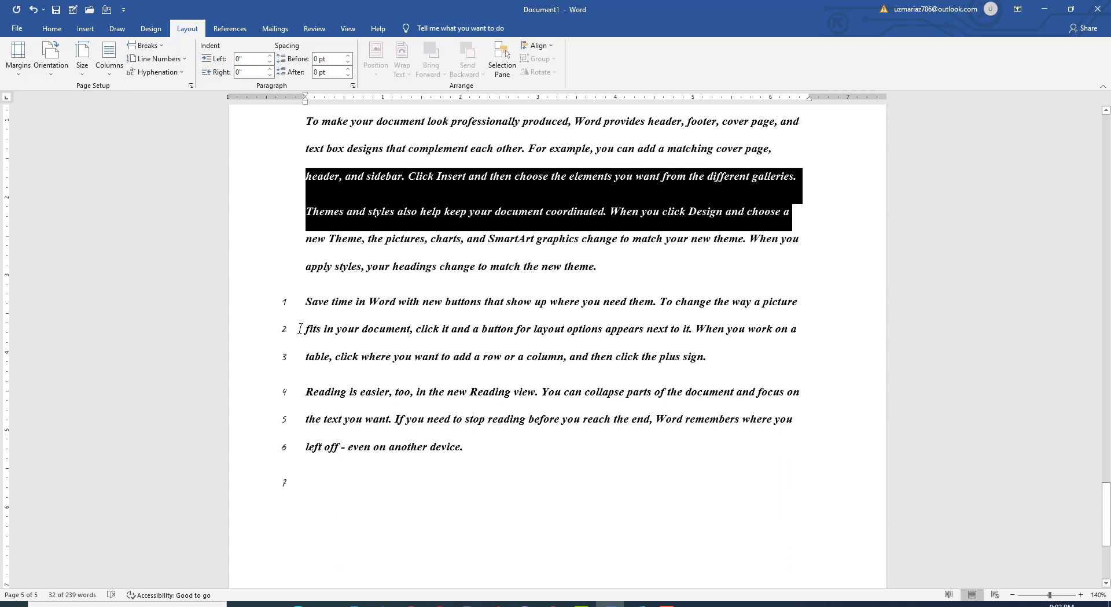
click(324, 301)
scroll(324, 301, up, 4)
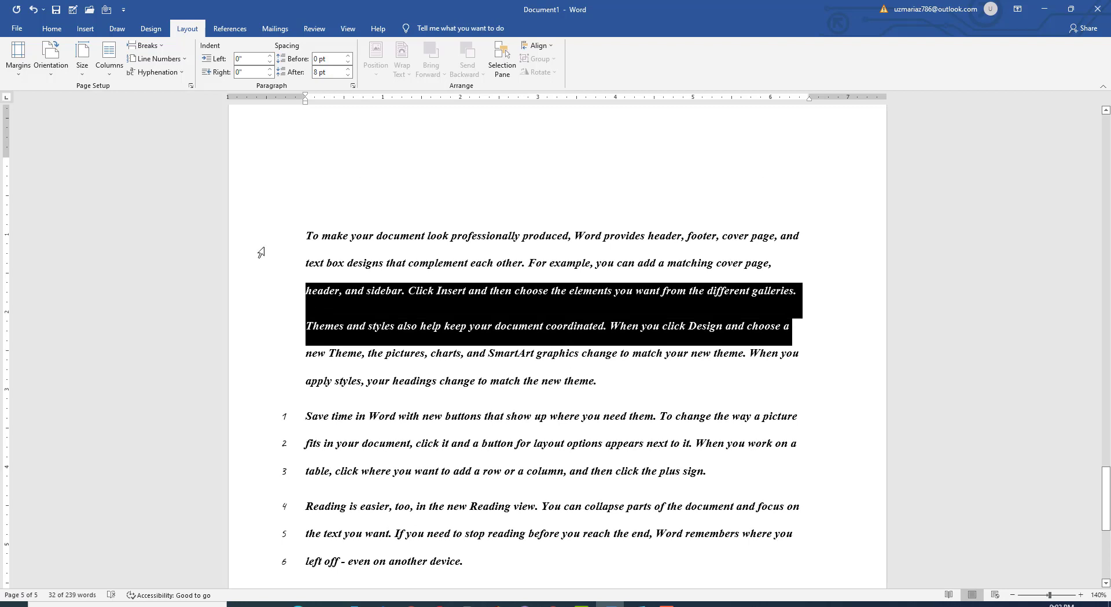
key(shift+Down)
key(shift+Down)
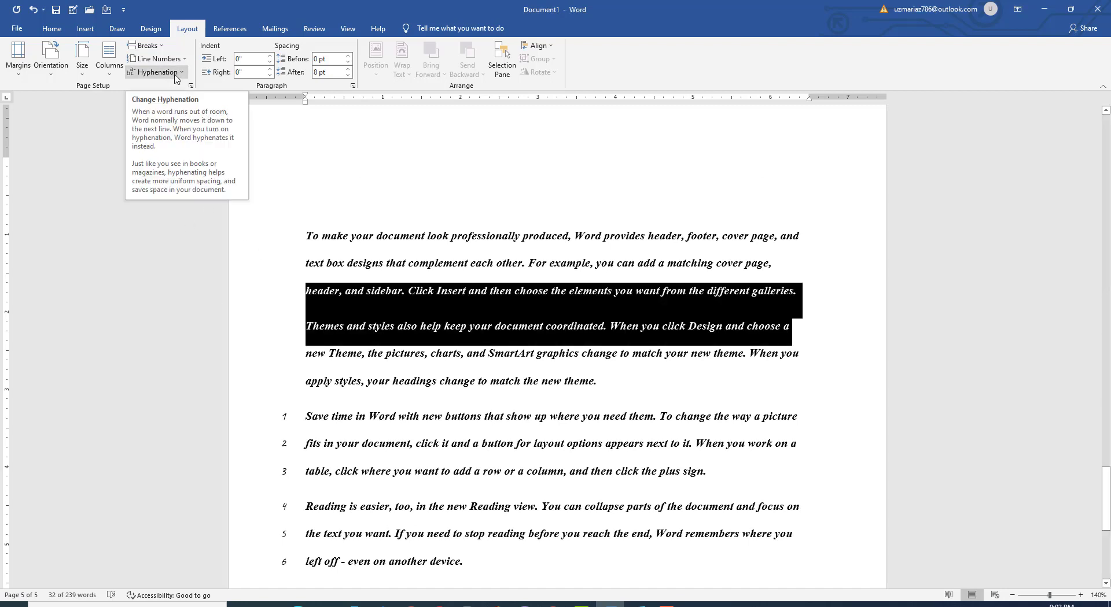
- Place the cursor in the "To make your document" paragraph and turn on Automatic hyphenation
click(181, 73)
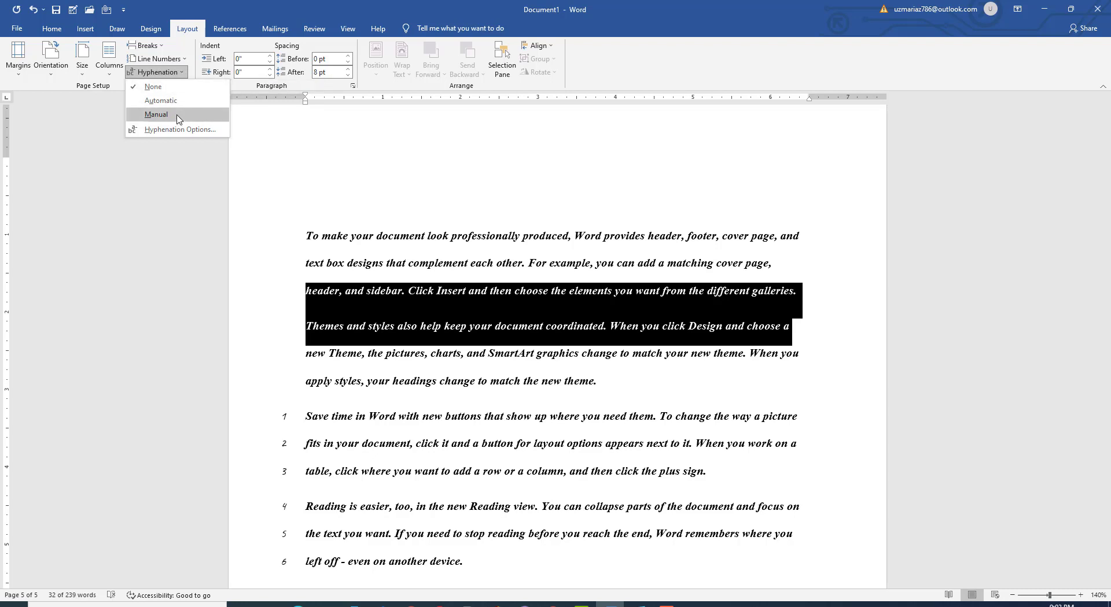
click(486, 259)
click(544, 263)
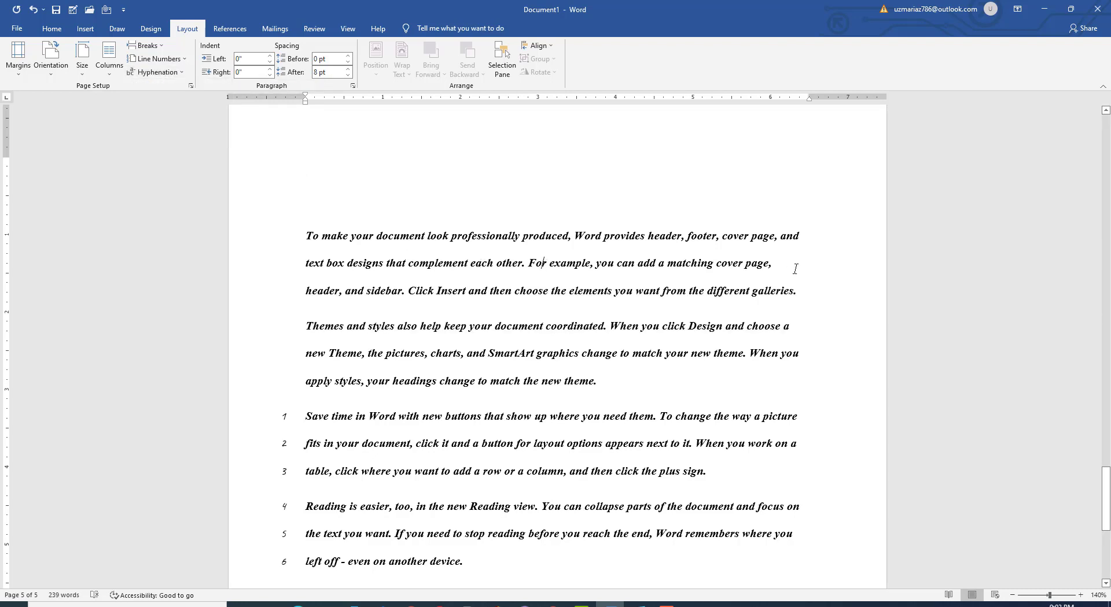
click(156, 72)
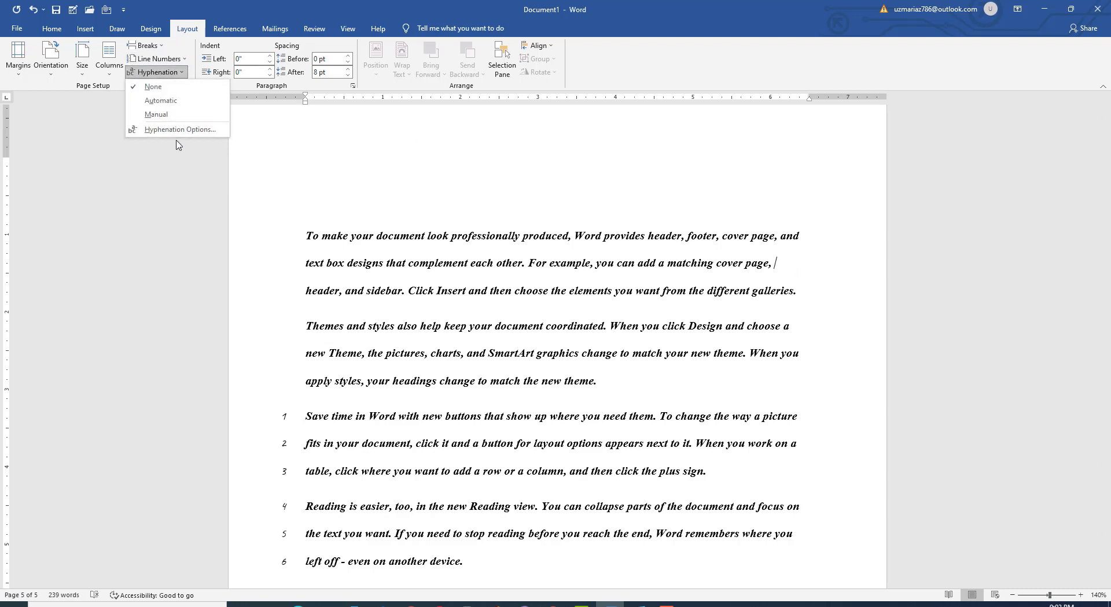
click(170, 102)
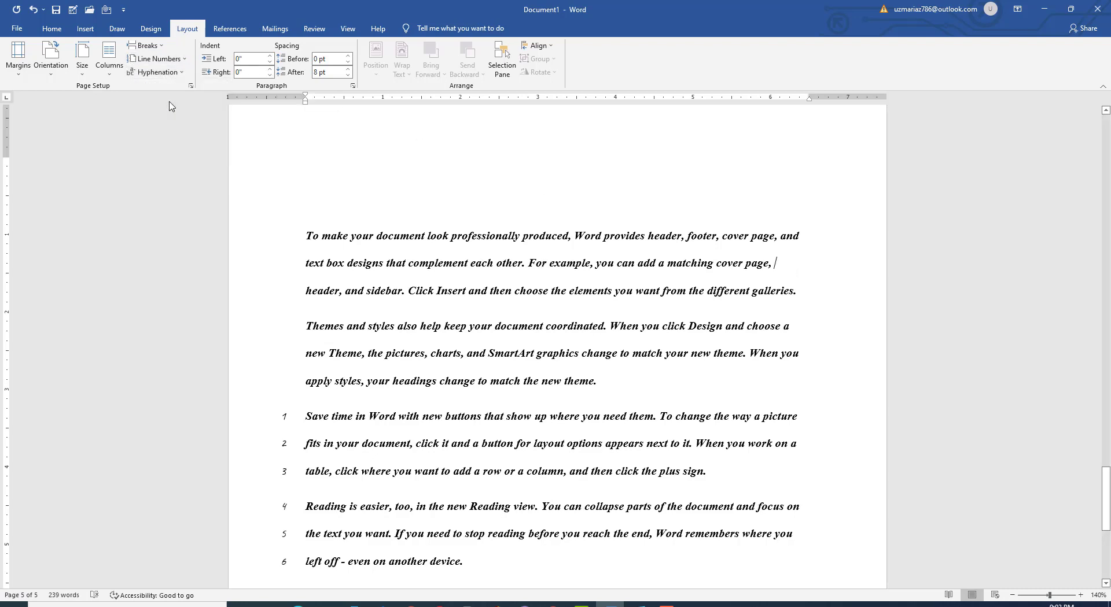
- Run Manual hyphenation on the document through to completion
click(165, 72)
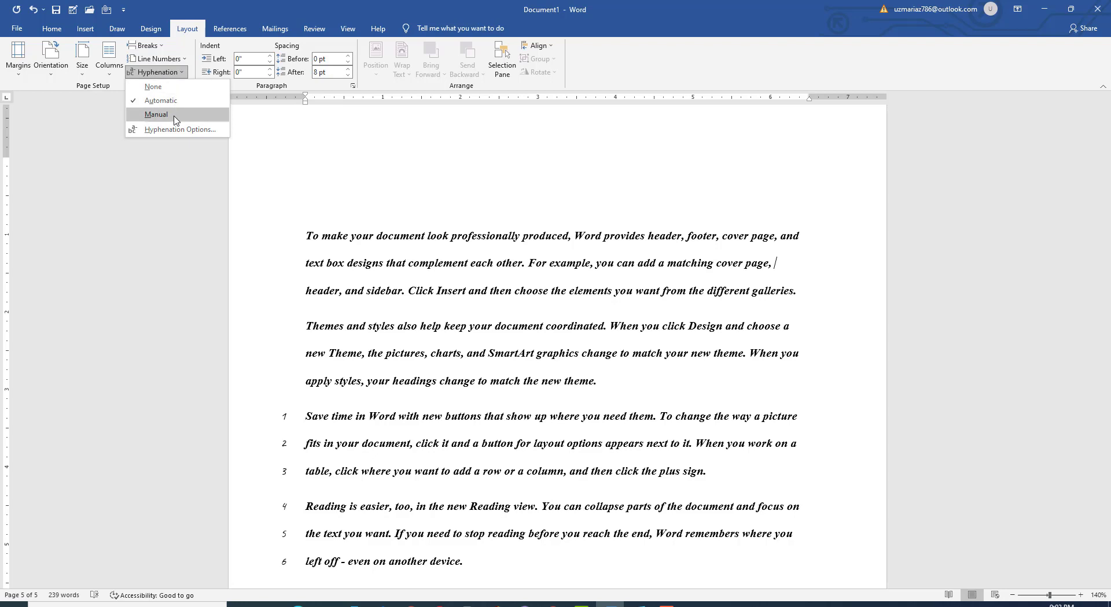
click(176, 118)
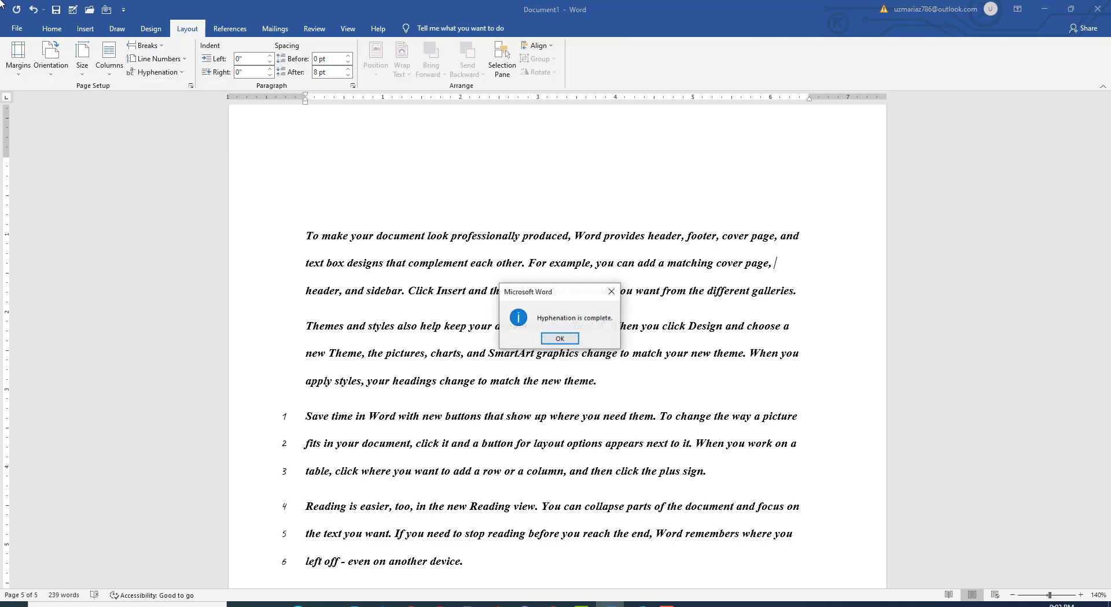
click(564, 341)
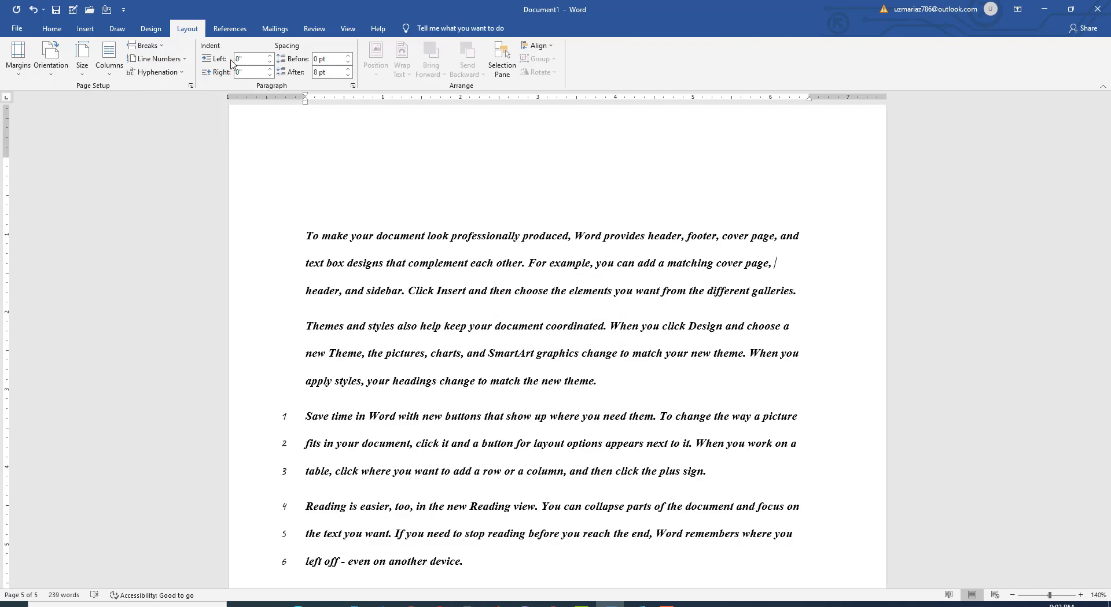
- Set the left indent of the "To make your document" paragraph to 2.5"
click(270, 56)
click(270, 56)
click(270, 57)
click(270, 56)
click(270, 56)
click(269, 56)
click(270, 56)
click(269, 56)
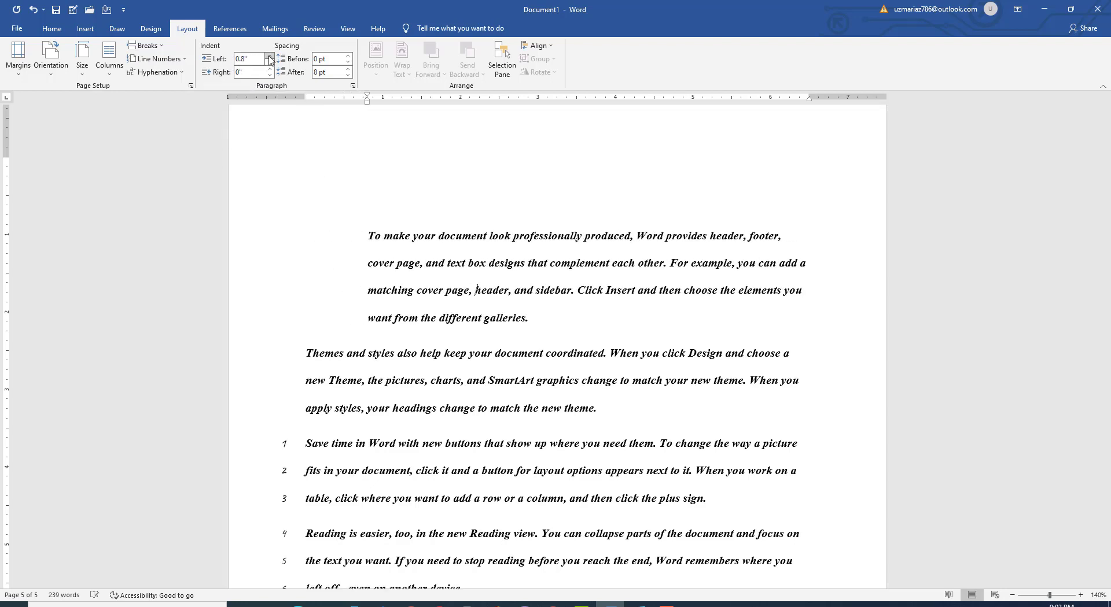
click(269, 56)
click(269, 56)
click(269, 56)
click(269, 56)
click(269, 56)
click(269, 56)
click(270, 56)
click(270, 56)
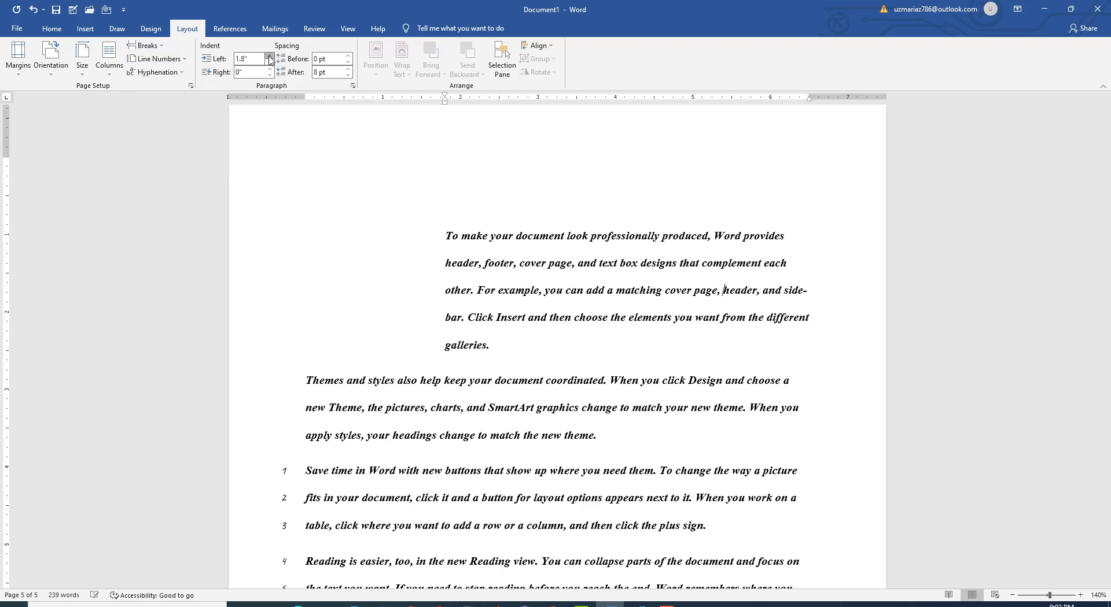
click(270, 56)
click(269, 56)
click(270, 56)
click(270, 56)
click(269, 56)
click(269, 56)
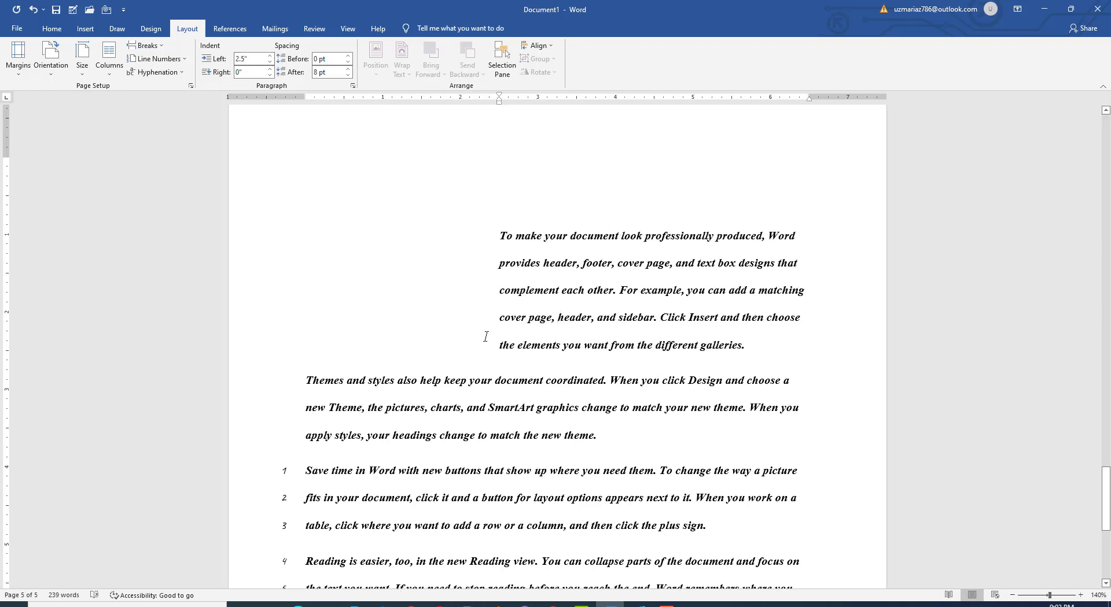
- Set the right indent of the "Themes and styles" paragraph to 3.3"
scroll(486, 324, down, 3)
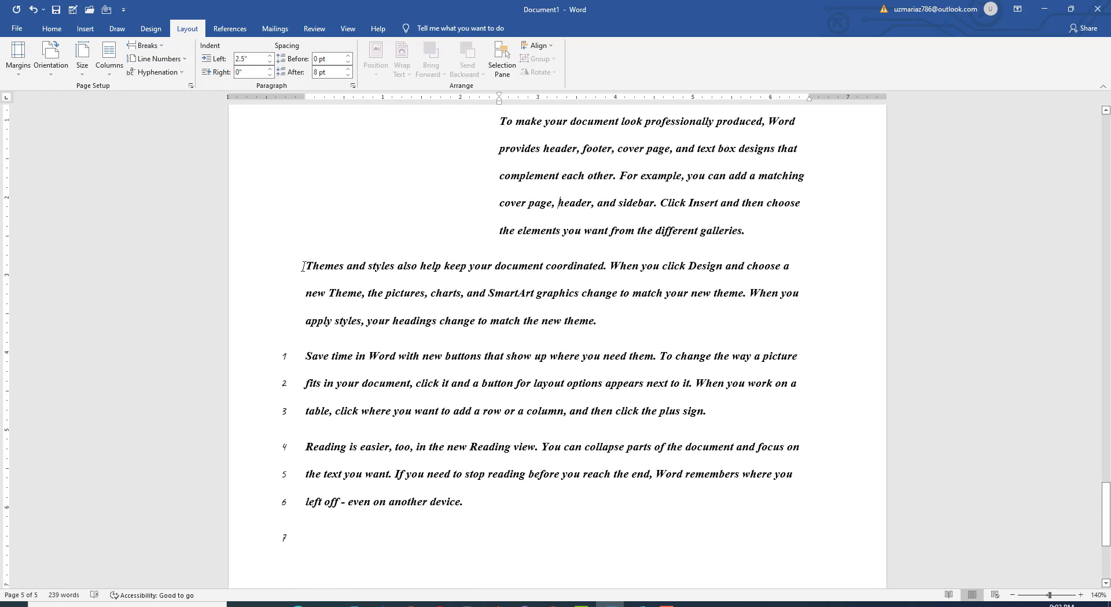
click(303, 267)
click(270, 69)
click(270, 69)
click(271, 70)
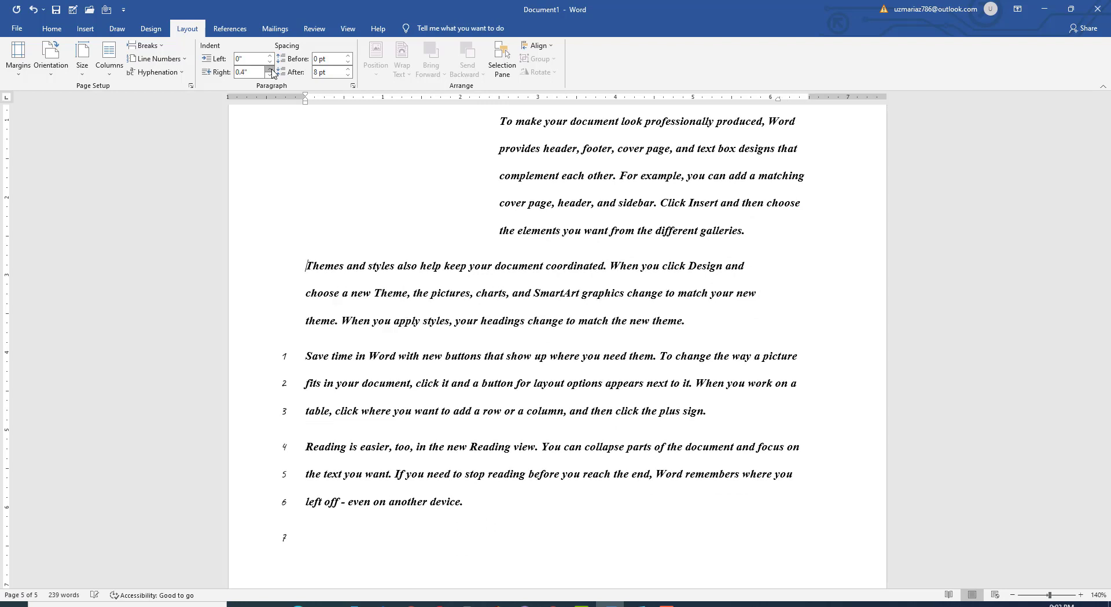
click(270, 69)
click(270, 69)
click(270, 69)
click(270, 69)
click(270, 70)
click(270, 70)
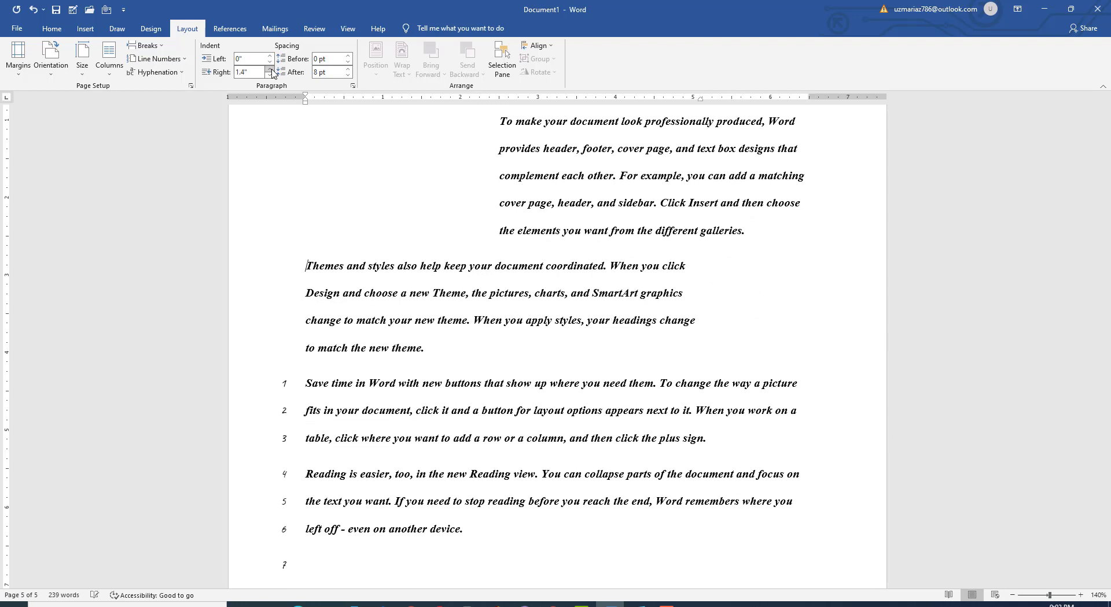
click(270, 70)
click(270, 69)
click(270, 70)
click(270, 69)
click(271, 69)
click(270, 69)
click(270, 69)
click(270, 70)
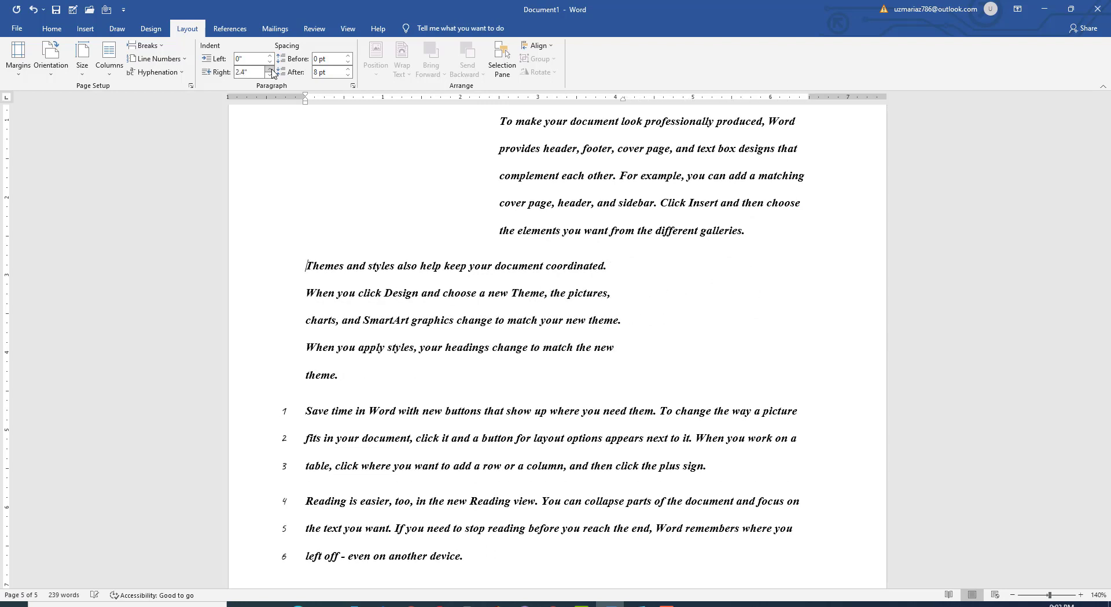
click(270, 69)
click(270, 69)
click(270, 70)
click(270, 69)
click(270, 70)
click(270, 69)
click(271, 69)
click(271, 70)
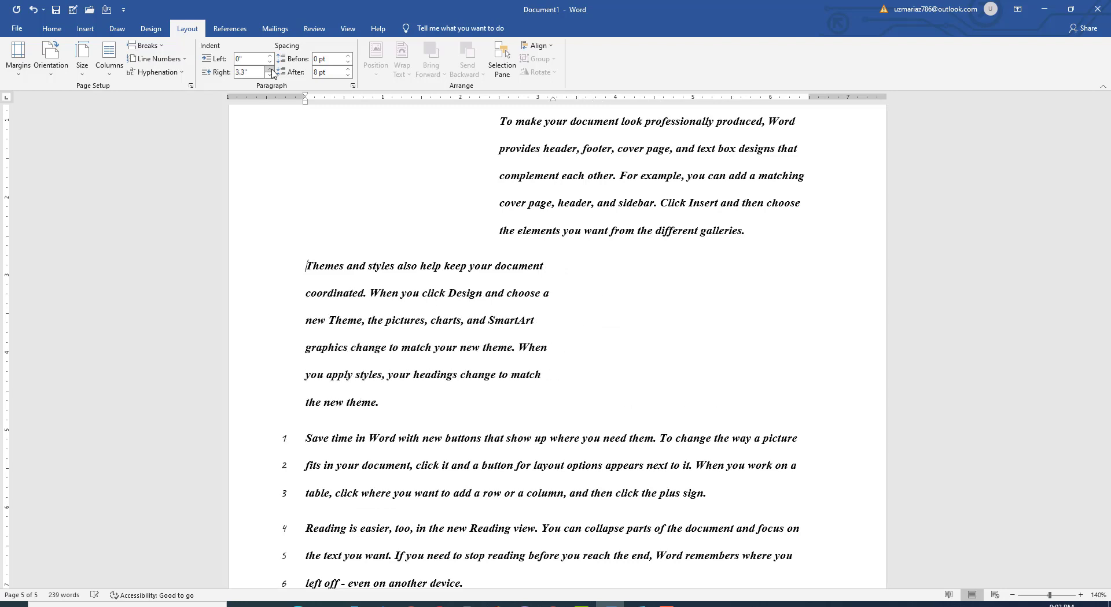
- Set the spacing before the "Themes and styles" paragraph to 54 pt
click(347, 55)
click(348, 55)
click(348, 55)
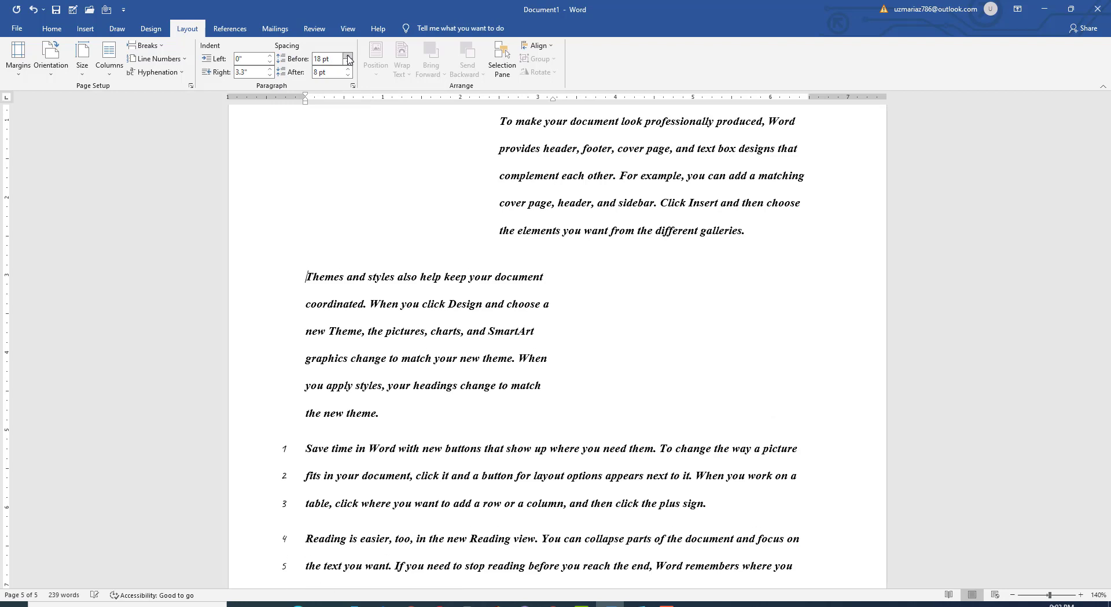
click(347, 56)
click(348, 56)
click(348, 56)
click(348, 55)
click(348, 55)
click(348, 56)
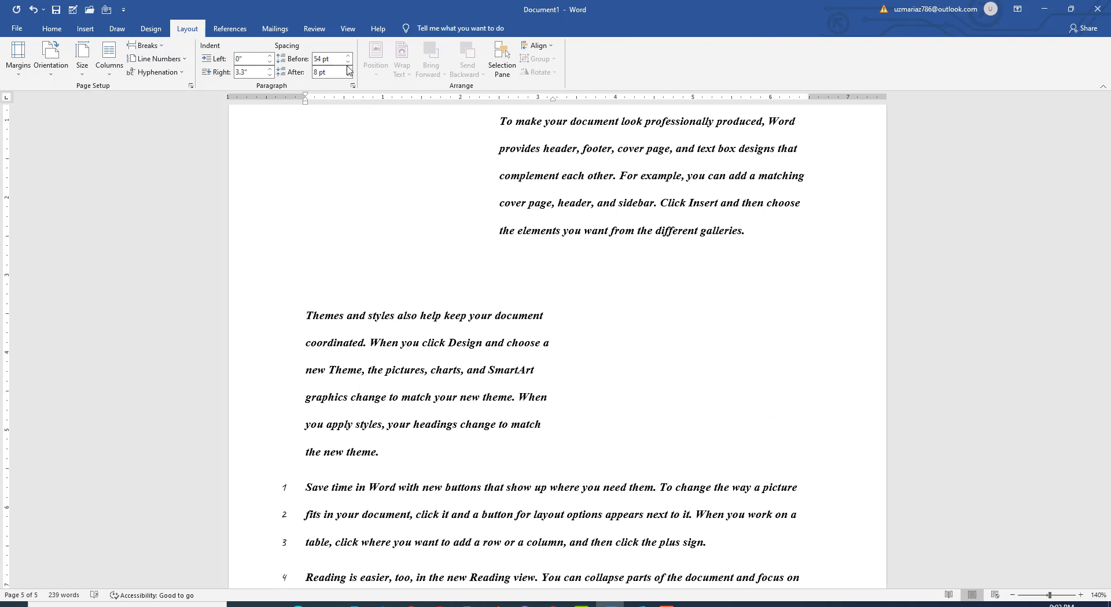
- Increase the spacing after the "Themes and styles" paragraph to 48 pt
click(348, 68)
click(347, 69)
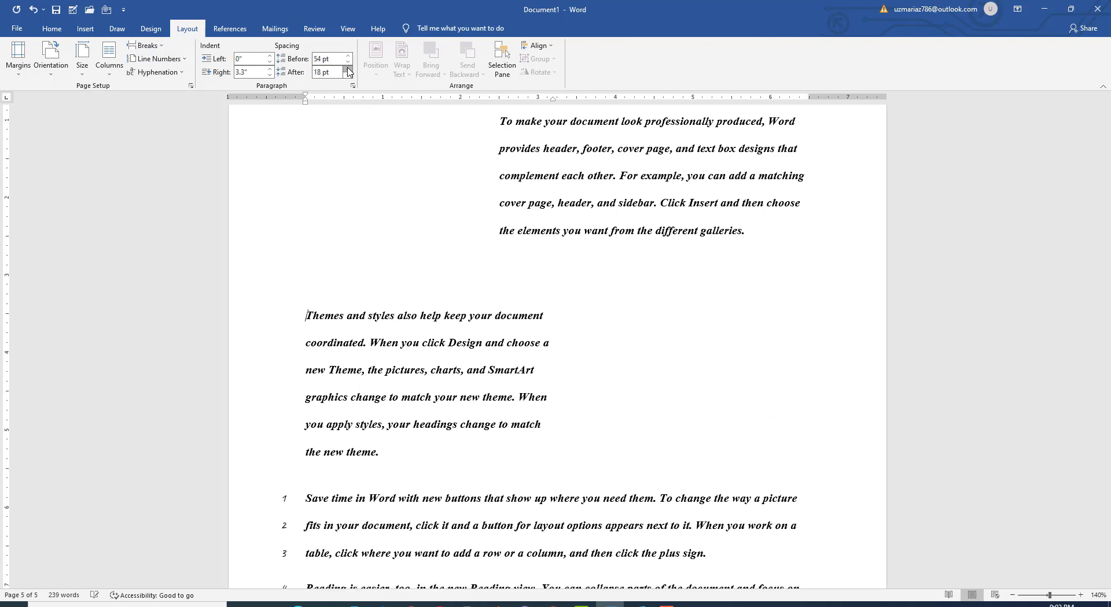
click(348, 69)
click(347, 69)
click(348, 69)
click(347, 69)
click(347, 69)
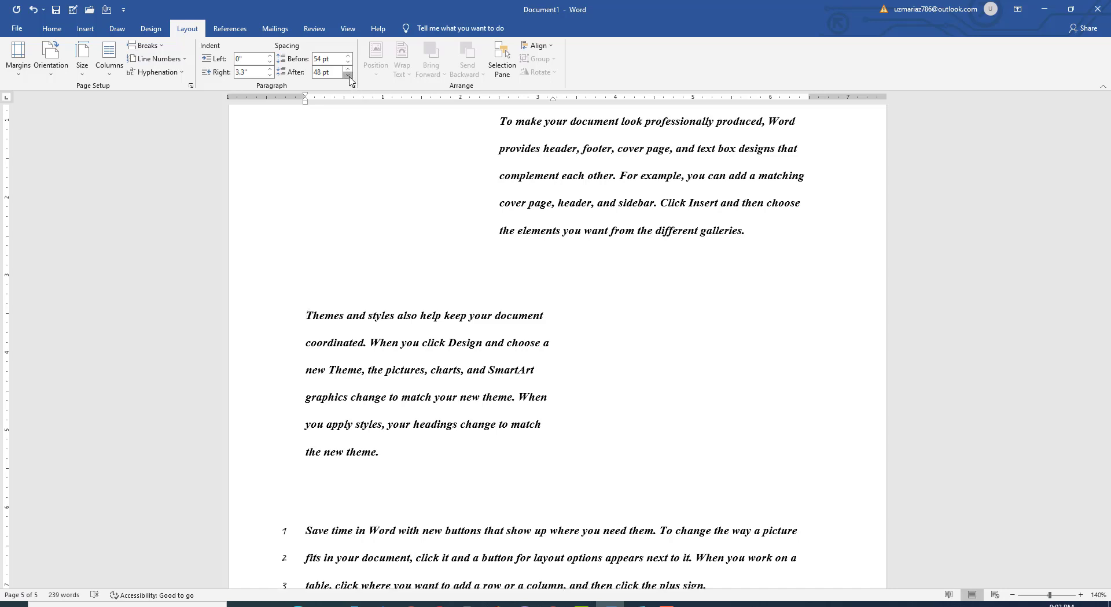
- Lower the spacing after the "Themes and styles" paragraph to Auto and highlight its first line briefly
click(348, 74)
click(348, 75)
click(348, 75)
click(348, 74)
click(348, 75)
click(348, 75)
click(348, 75)
click(348, 74)
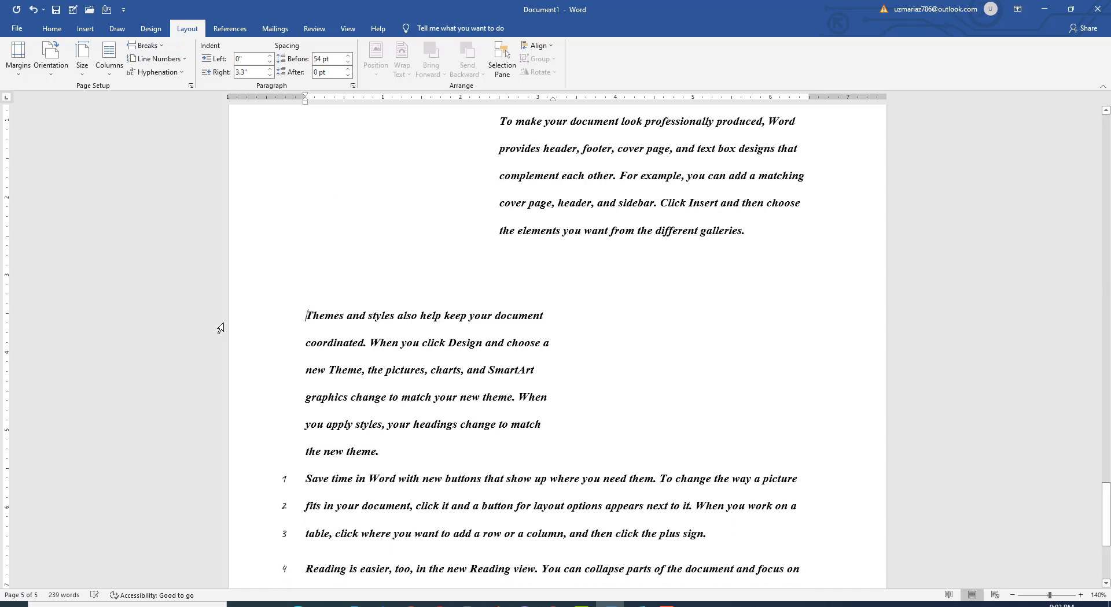
click(348, 74)
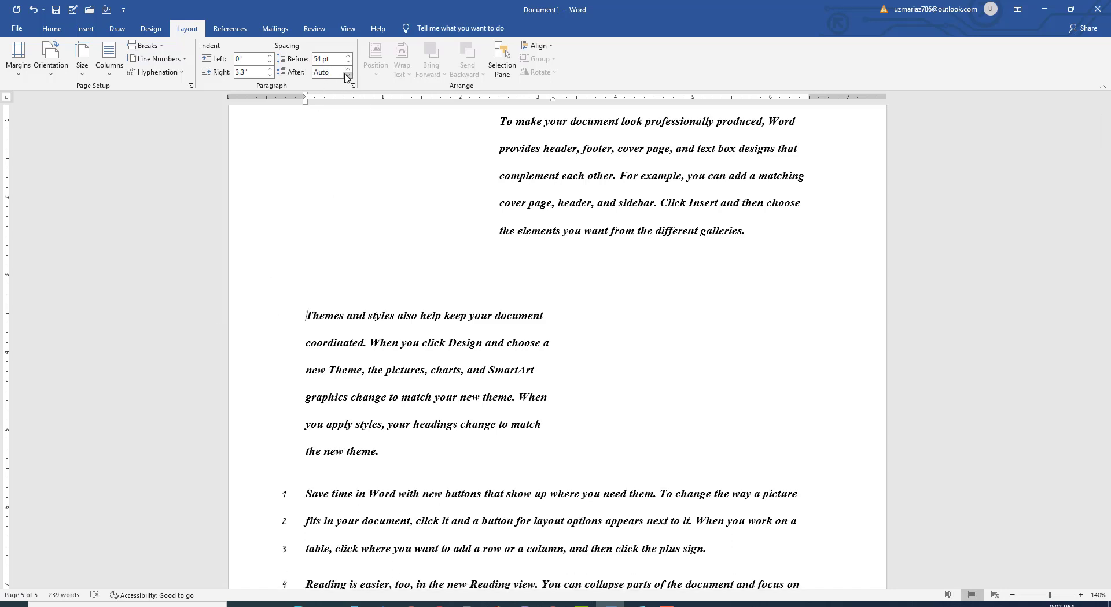
click(294, 309)
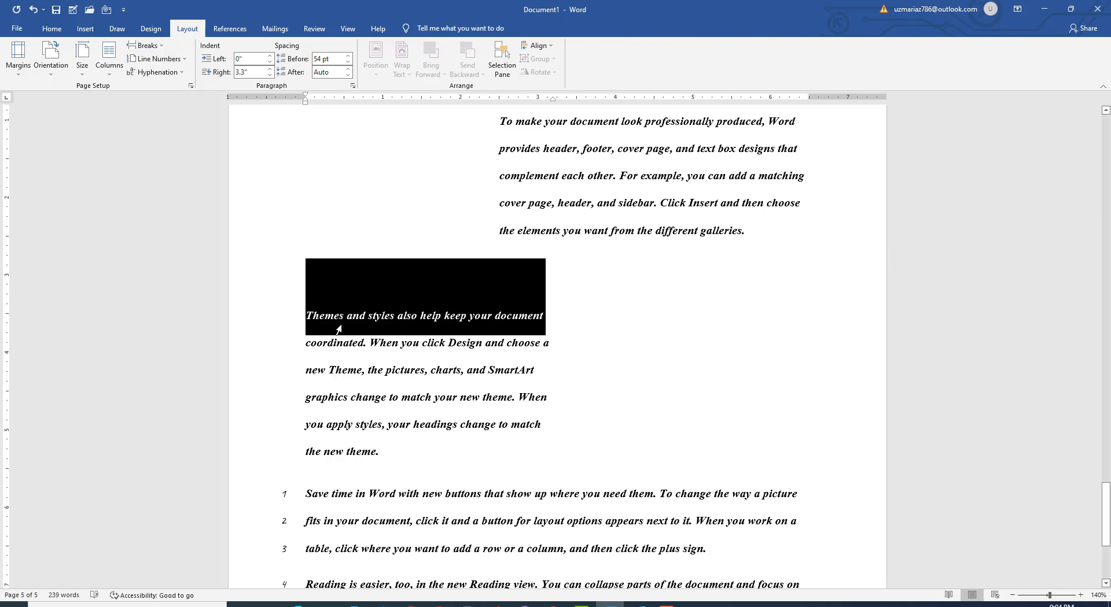
click(393, 370)
- Review the Selection pane with part of the "To make your document" paragraph selected, trying Hide All, and look through the Align options
drag(495, 168, 779, 246)
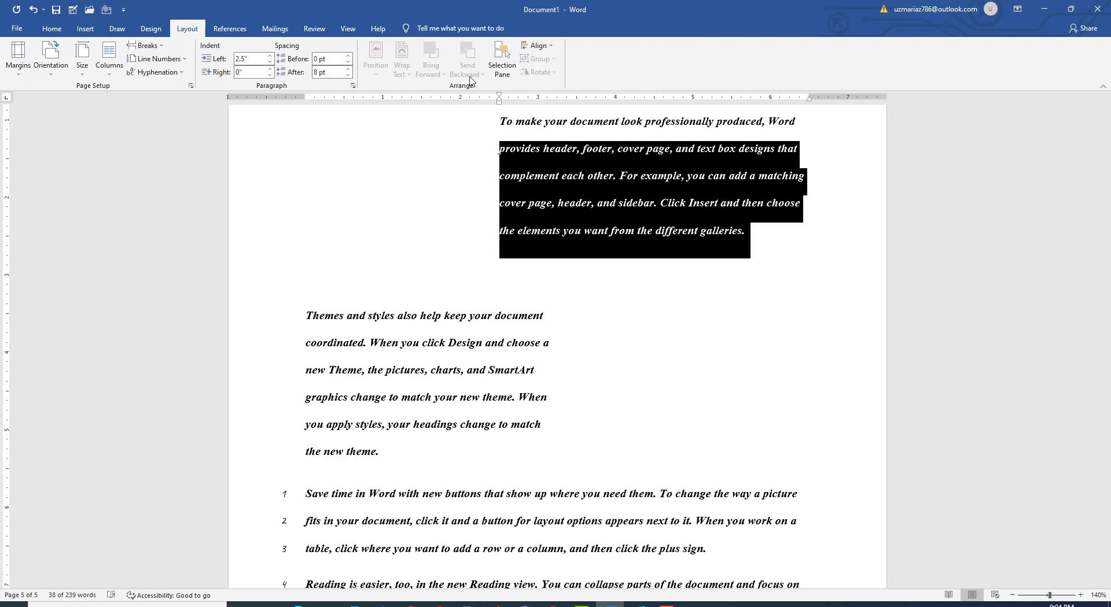
click(508, 78)
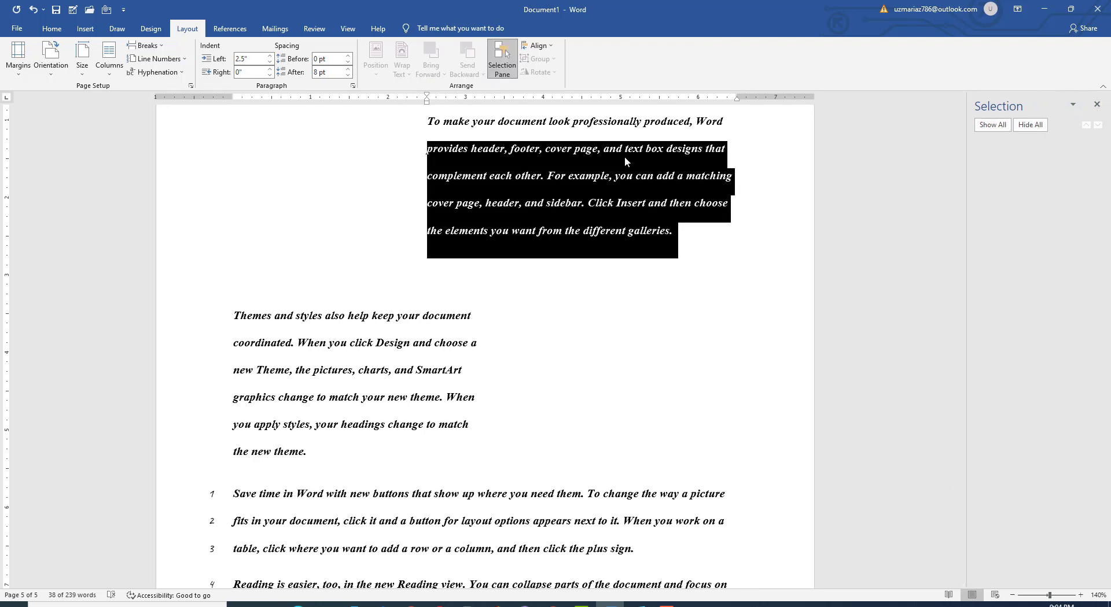
click(776, 206)
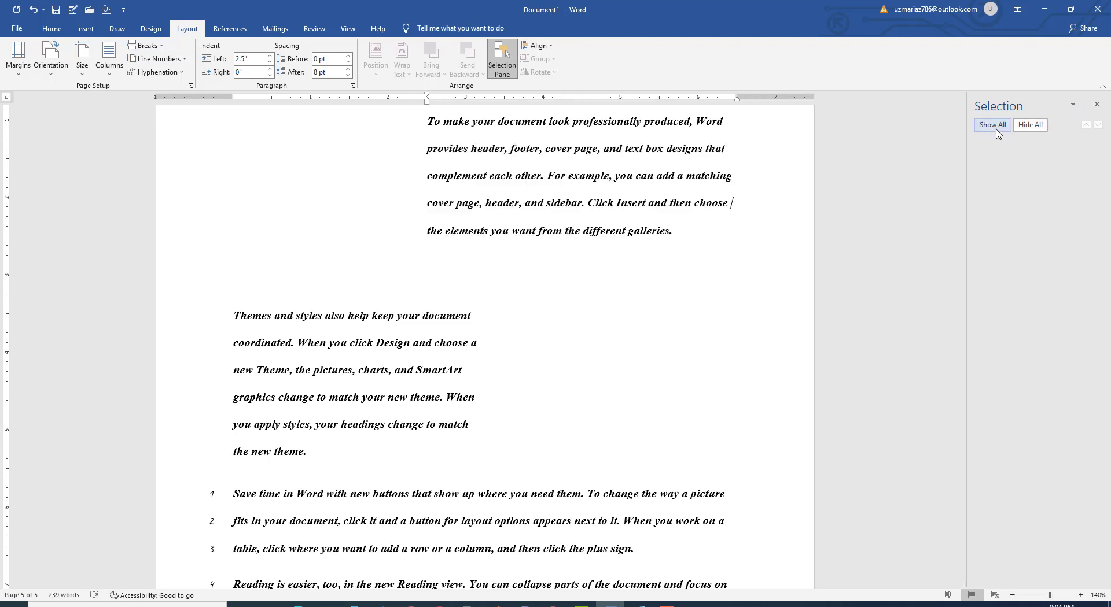
click(1027, 126)
click(1096, 104)
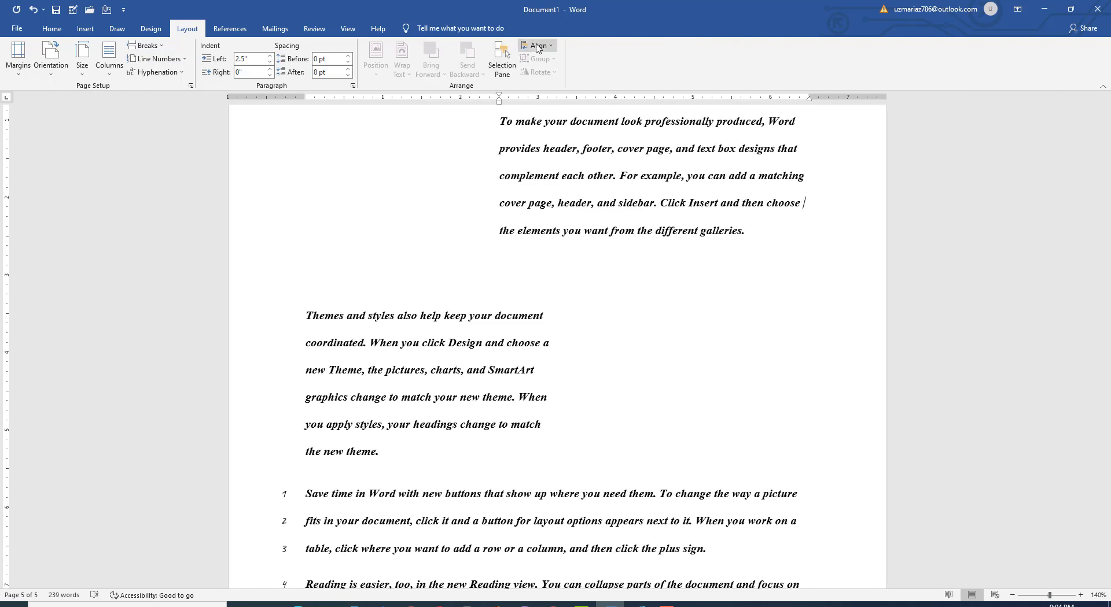
click(553, 49)
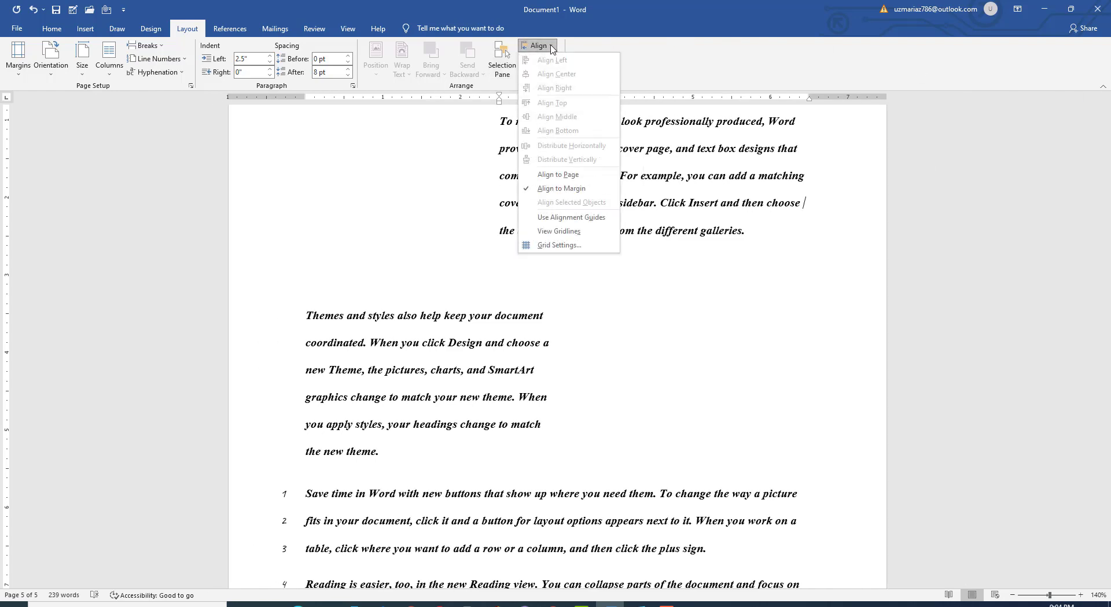
click(489, 199)
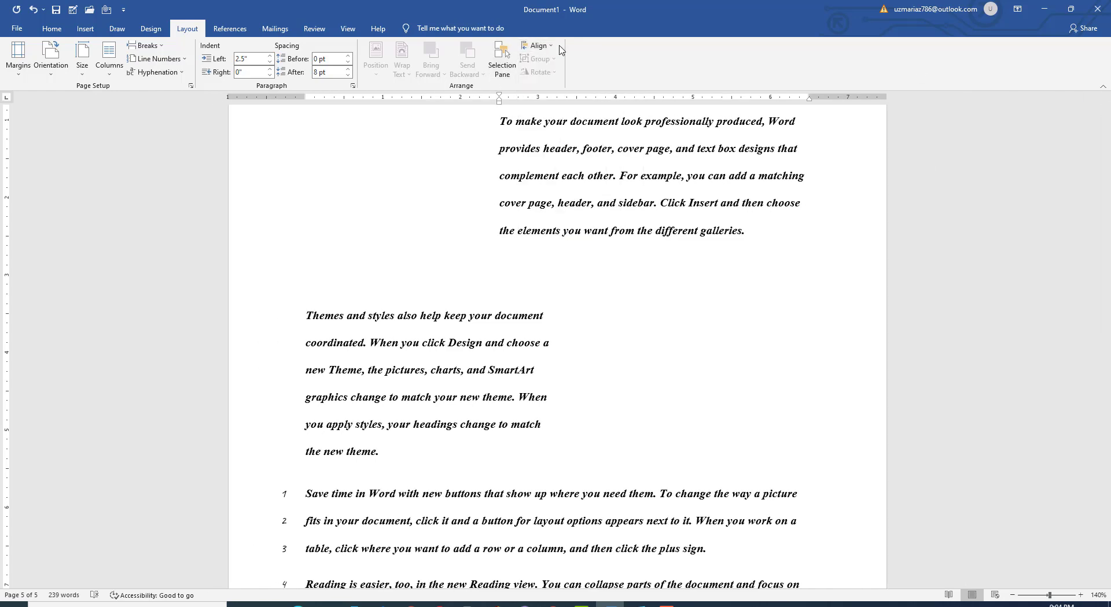